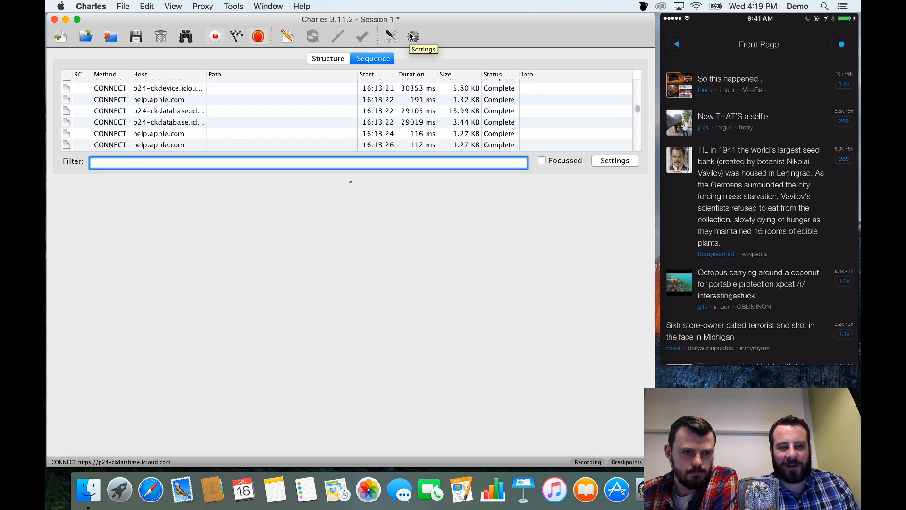
Look over the captured hosts in the structure view, then filter the sequence view by "reddit".
left_click(318, 57)
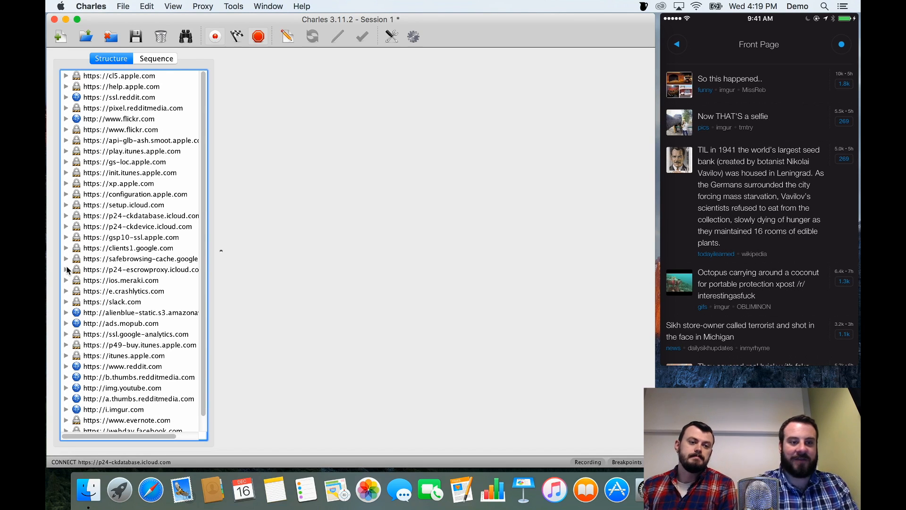
left_click(145, 59)
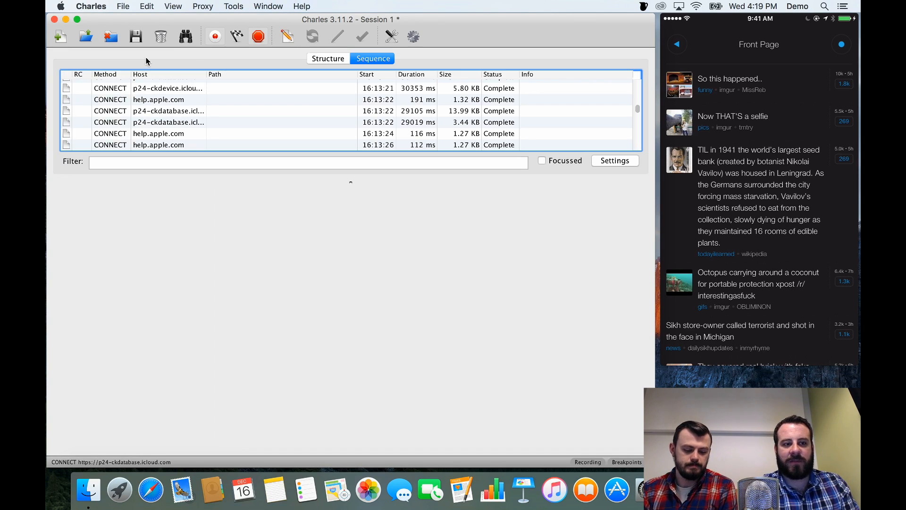
scroll(176, 115, "down", 10)
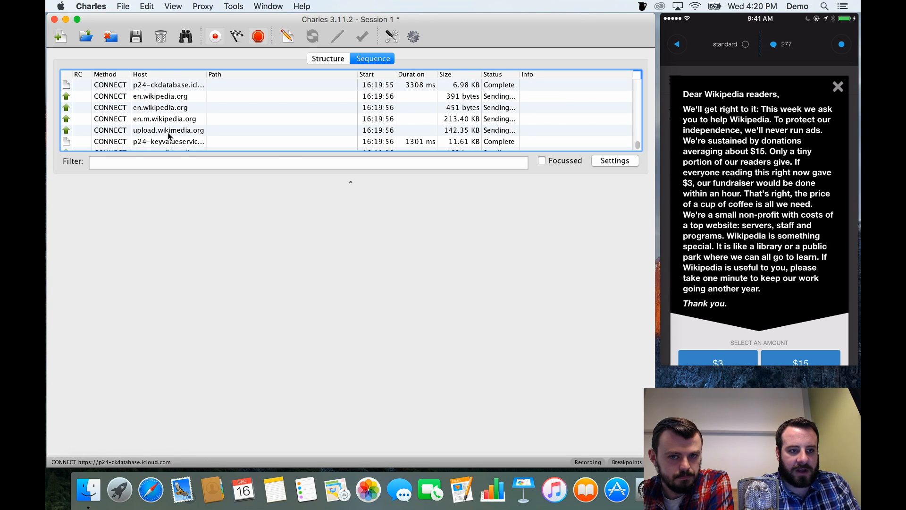
left_click(171, 163)
type("reddit")
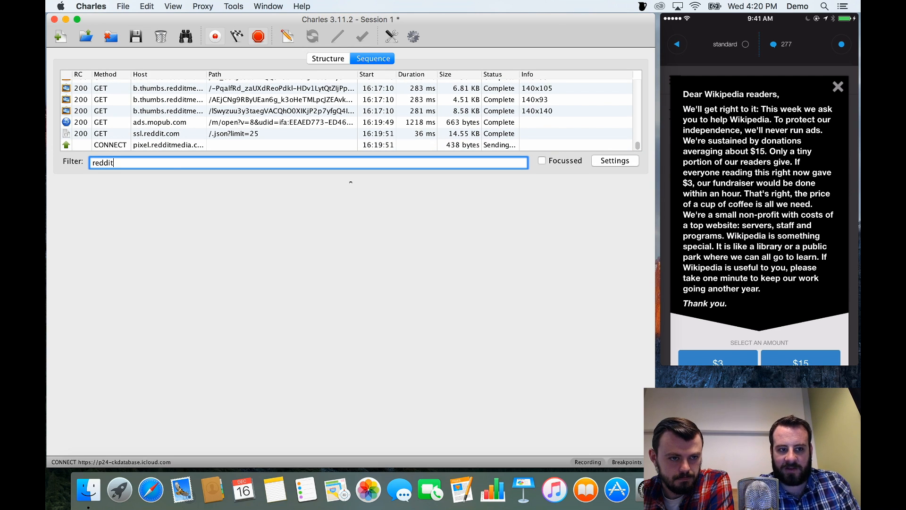
Inspect the overview and JSON response of the ssl.reddit.com /.json?limit=25 request, expanding data, children and the first child object.
left_click(169, 134)
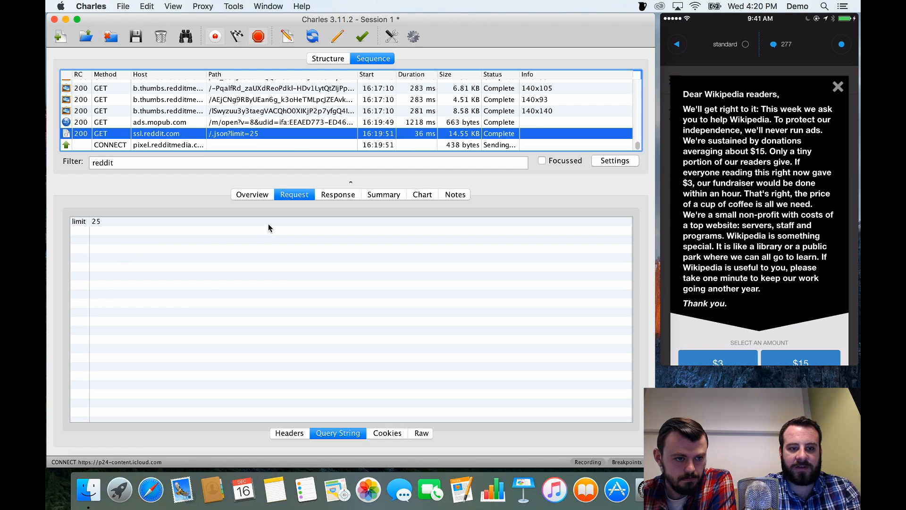
left_click(243, 200)
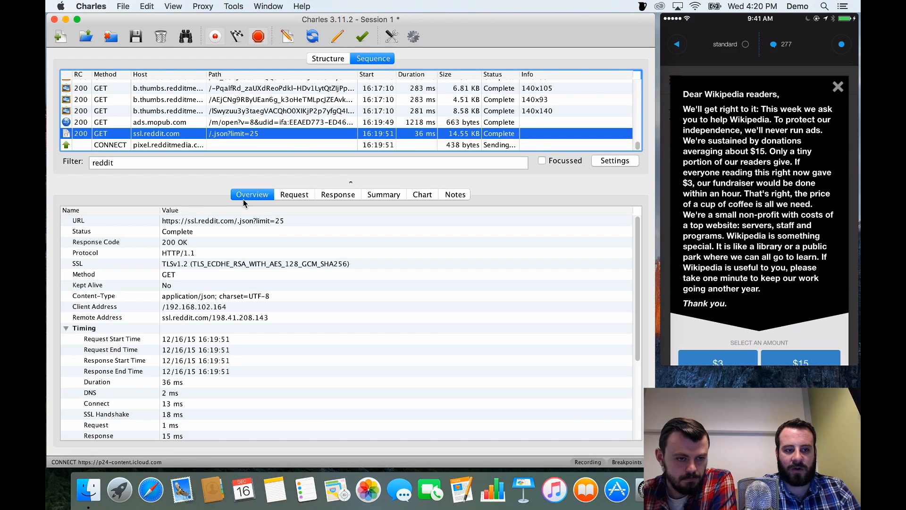
left_click(341, 196)
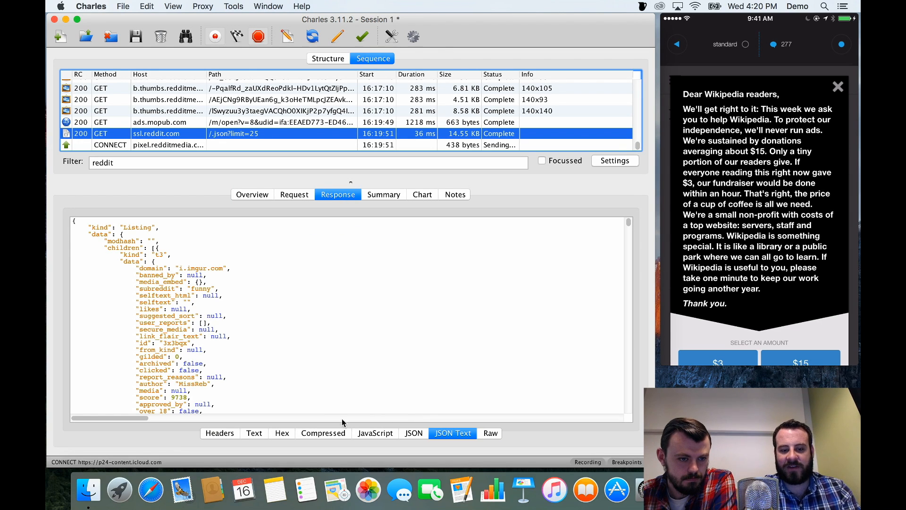
left_click(414, 433)
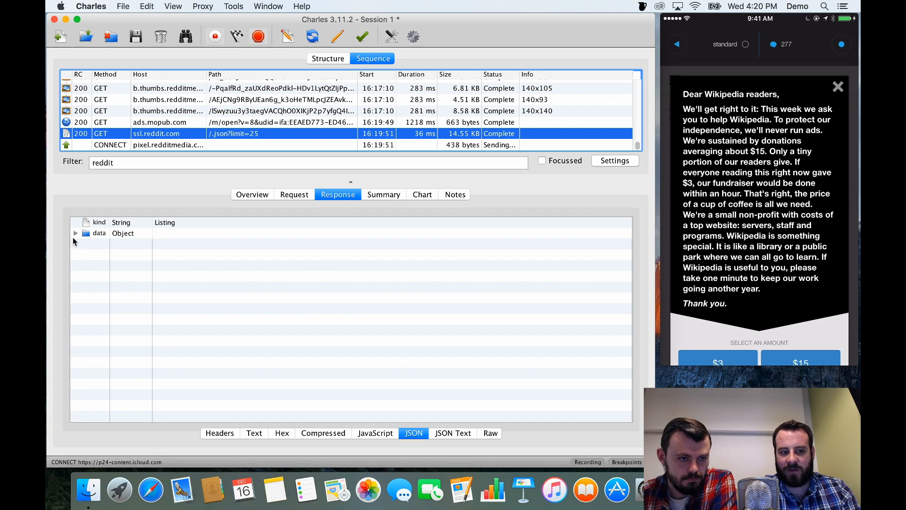
left_click(75, 233)
left_click(87, 255)
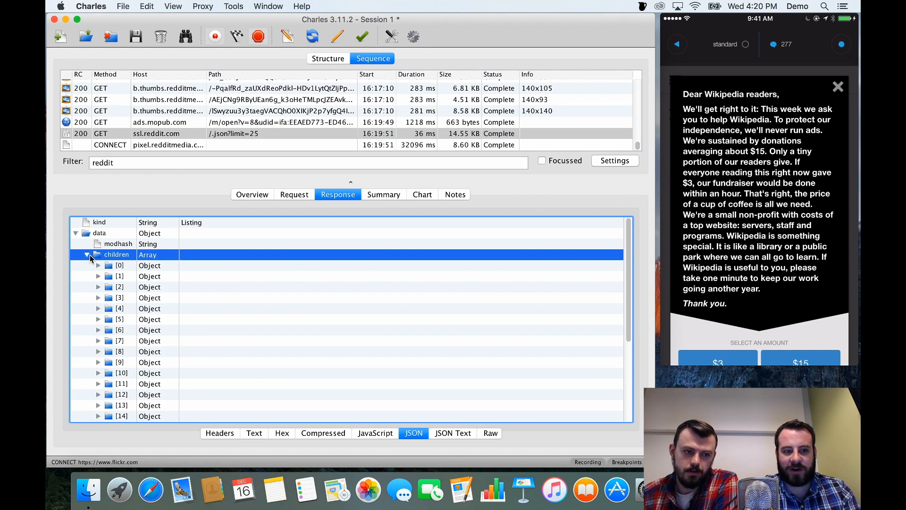
left_click(100, 266)
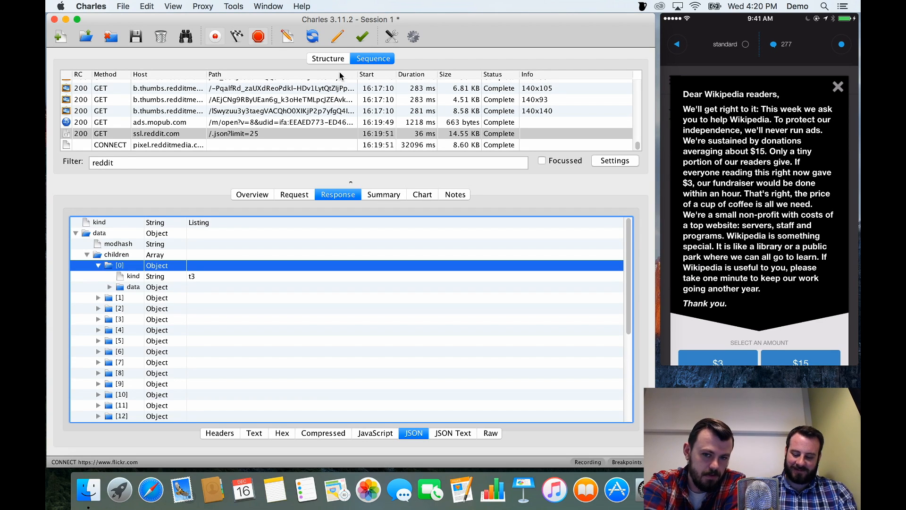
Select the ssl.reddit.com request for /r/askscience/.json?limit=25 and enable breakpoints on it.
left_click(835, 90)
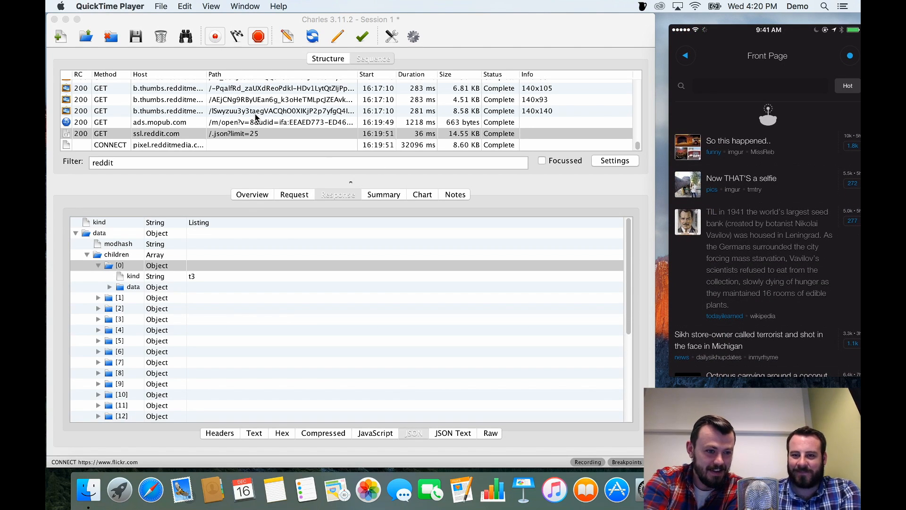
left_click(253, 136)
left_click(253, 136)
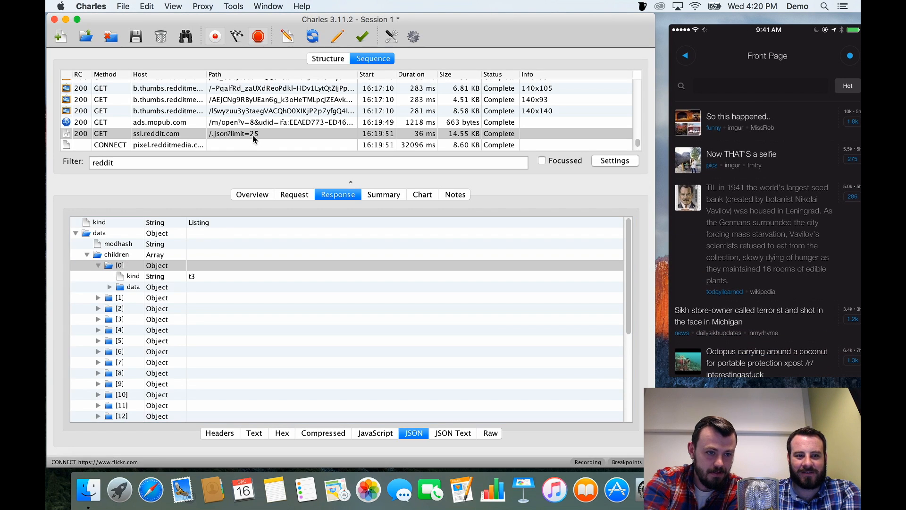
left_click(251, 135)
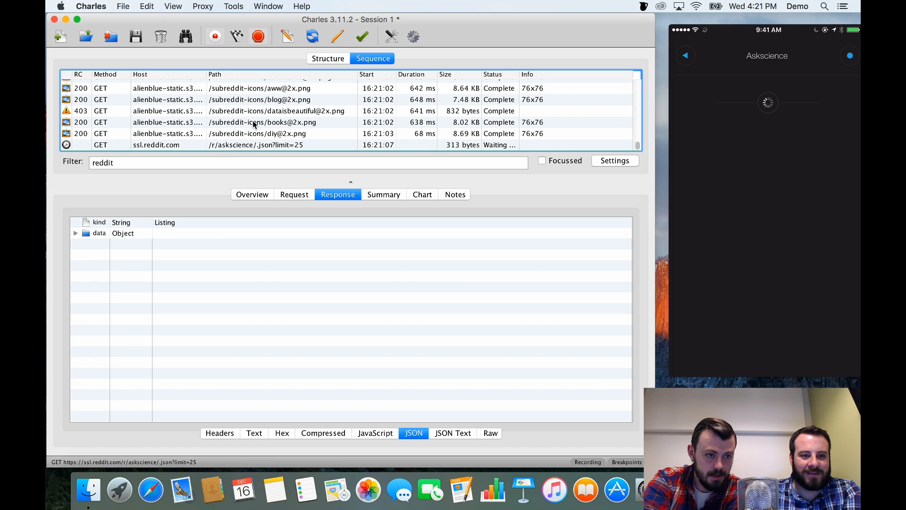
left_click(246, 144)
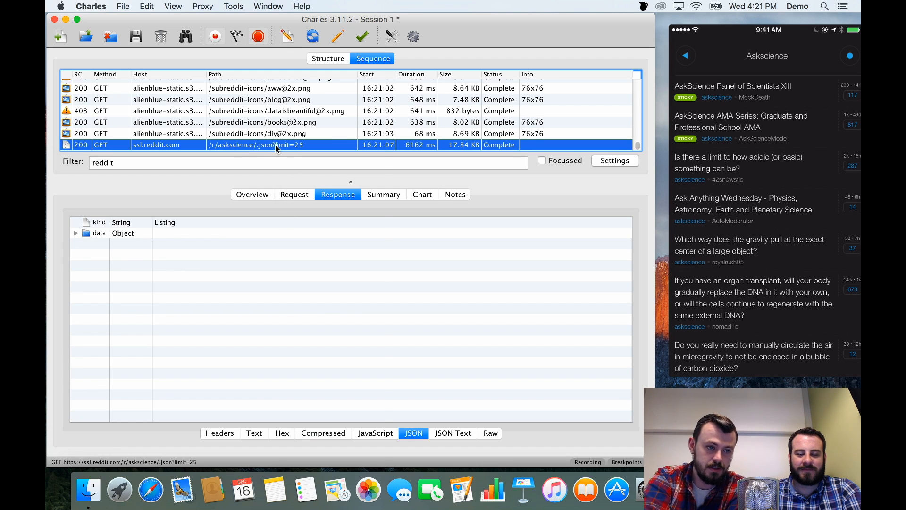
right_click(277, 148)
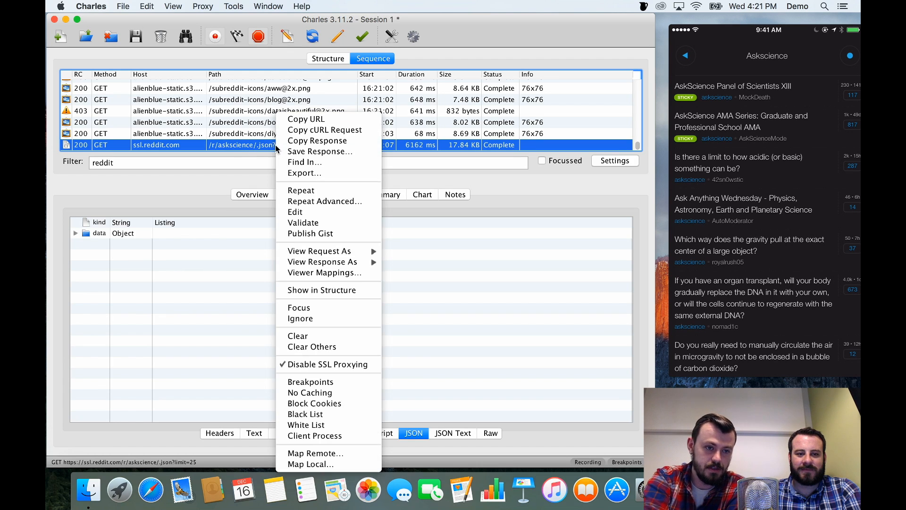
left_click(308, 382)
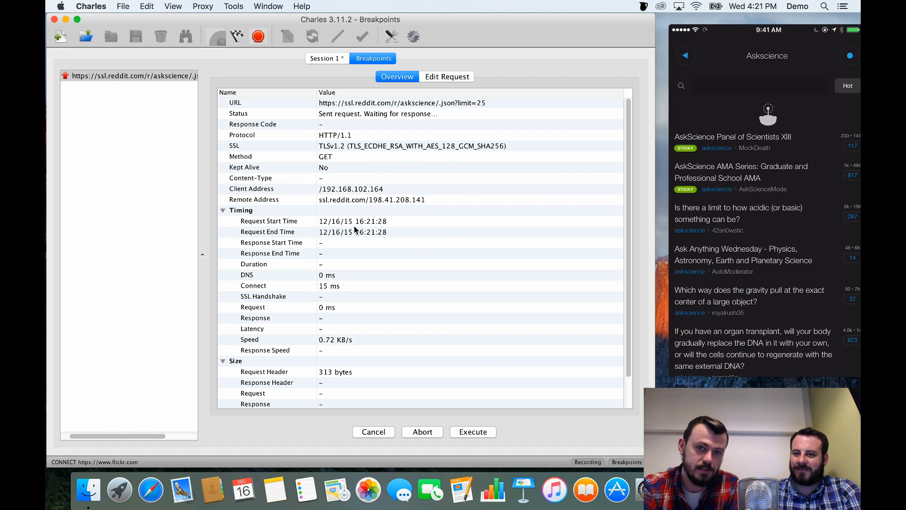
Set the limit query parameter of the intercepted askscience request to 1 and execute it.
left_click(435, 77)
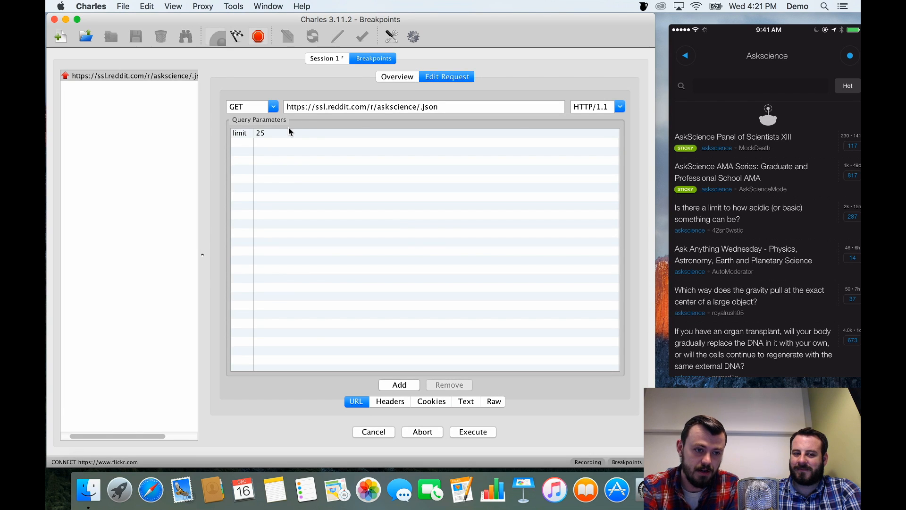
left_click(272, 134)
left_click(272, 133)
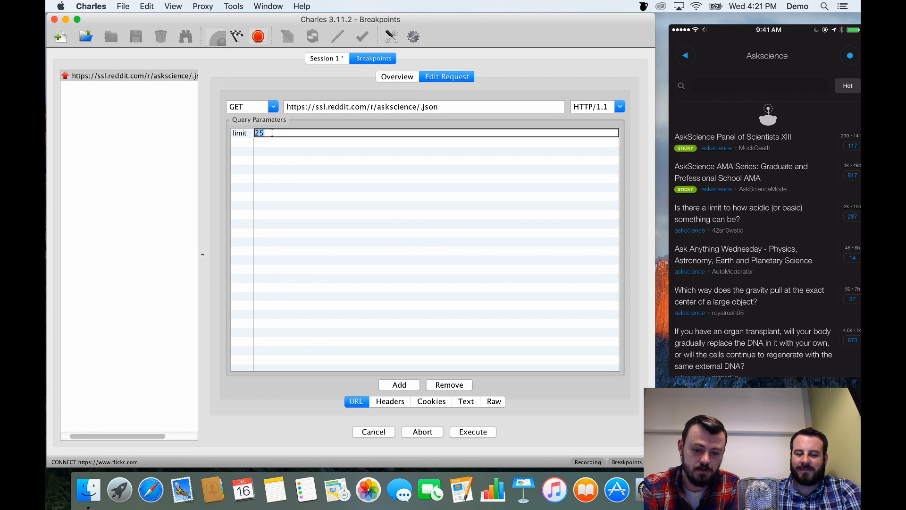
key("BackSpace")
type("1")
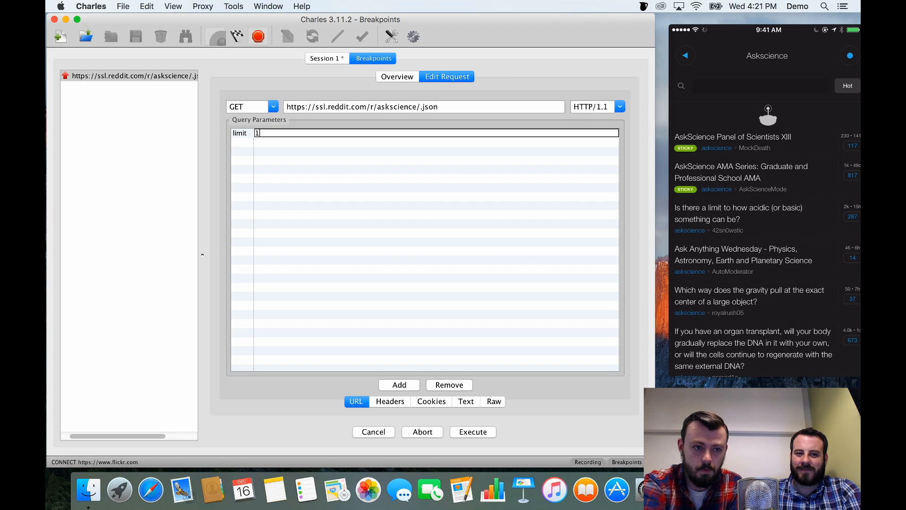
key("Return")
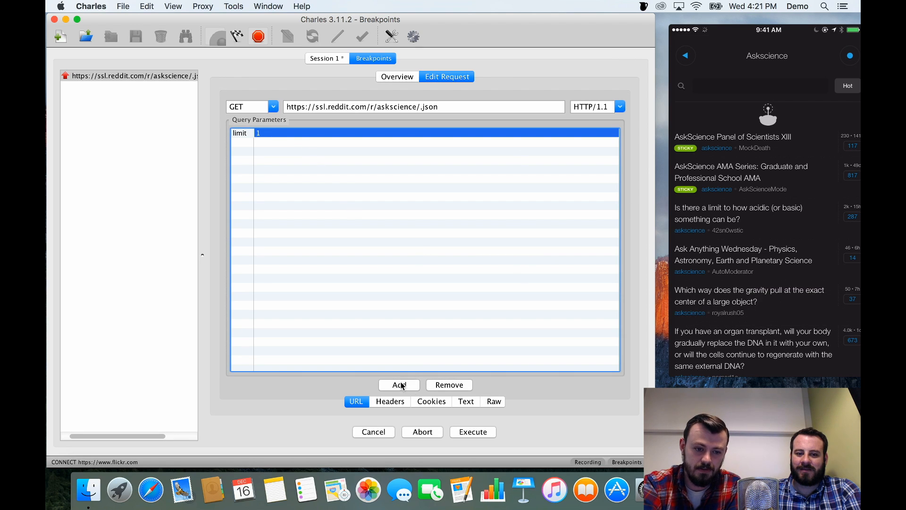
left_click(470, 431)
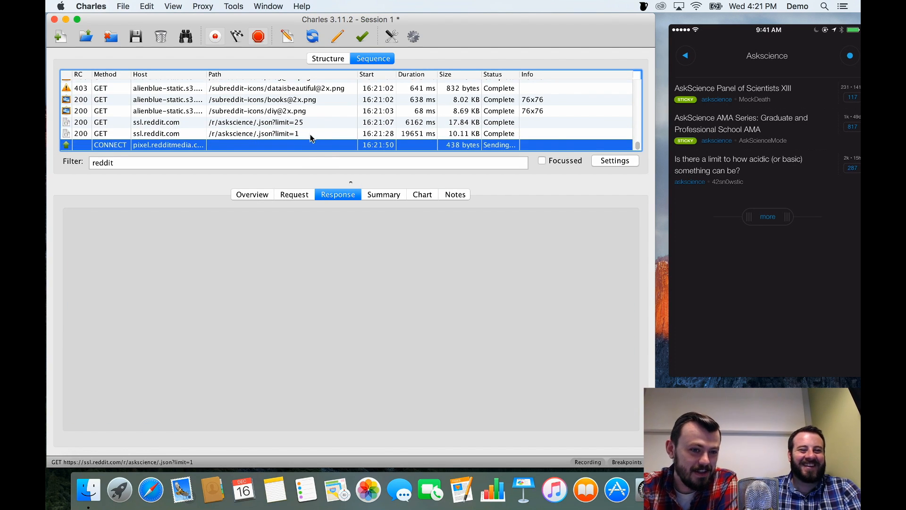
Select the /r/askscience/.json?limit=1 request and check whether breakpoints are enabled for it.
left_click(305, 134)
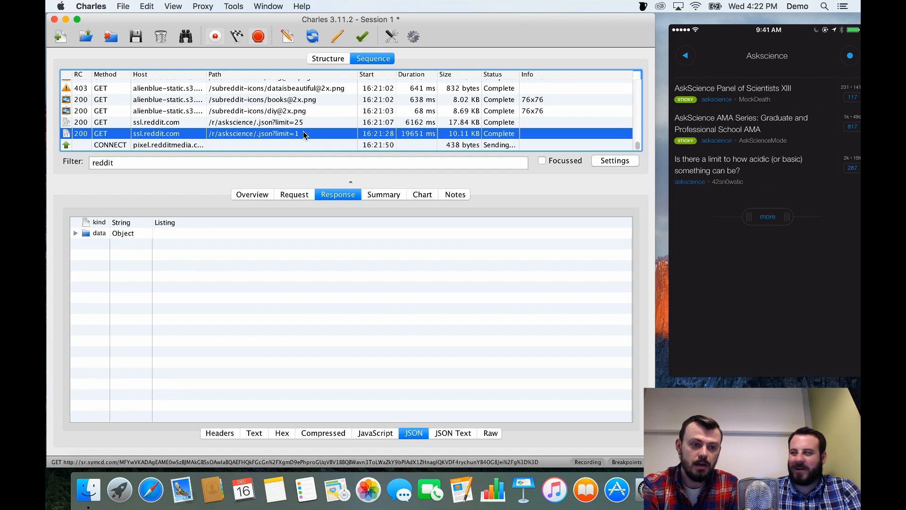
right_click(303, 133)
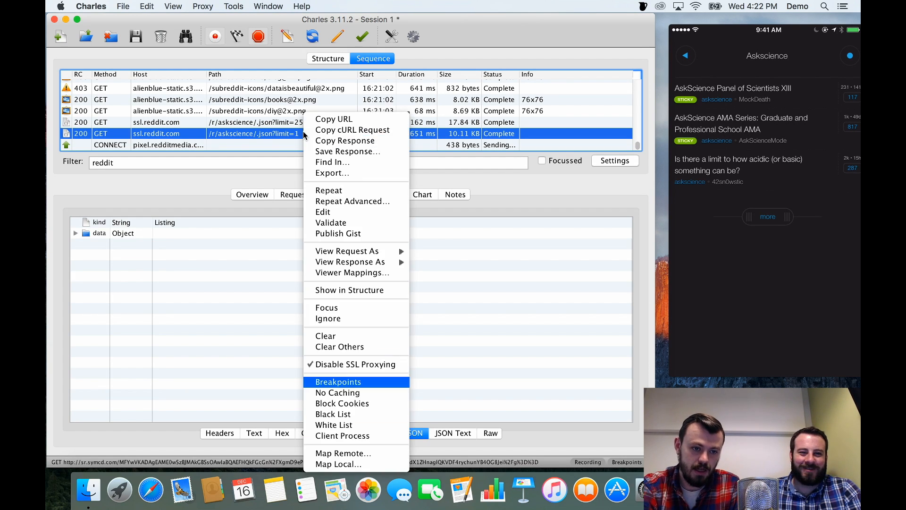
left_click(233, 276)
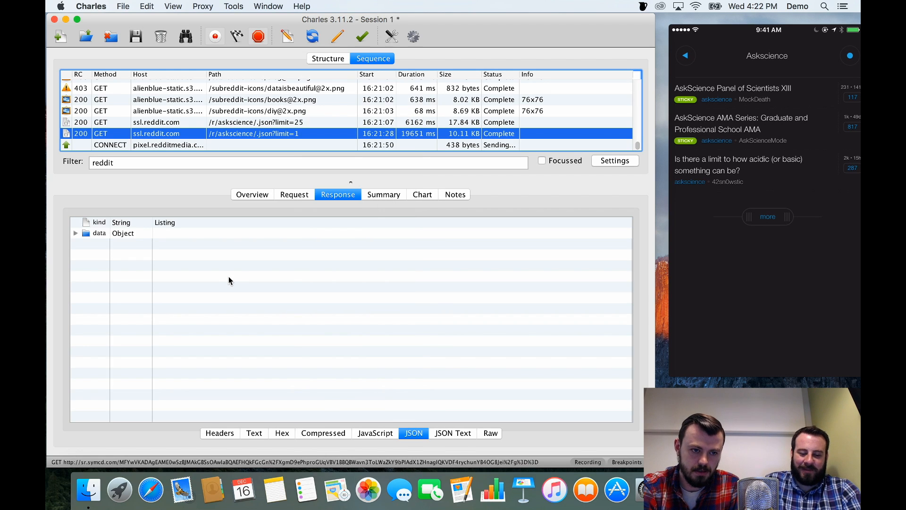
Review the newly intercepted askscience request's query parameters and execute it without edits.
left_click(182, 3)
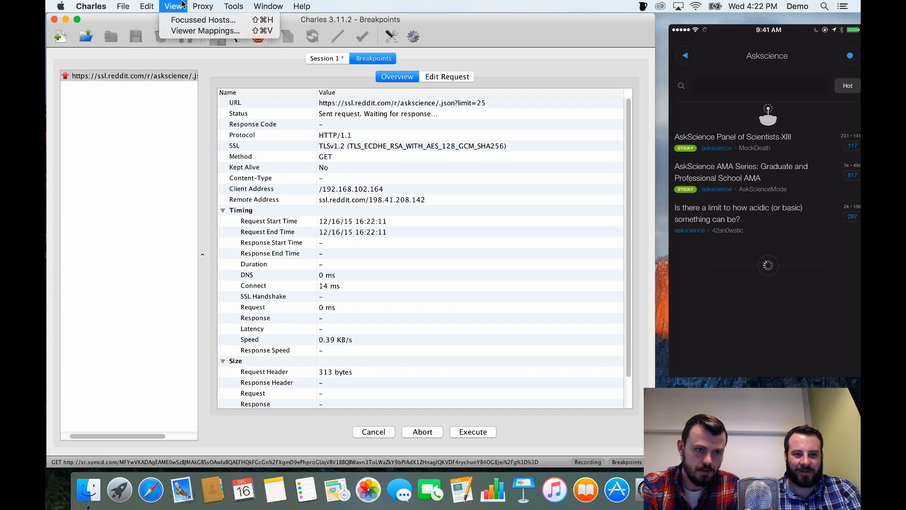
left_click(182, 3)
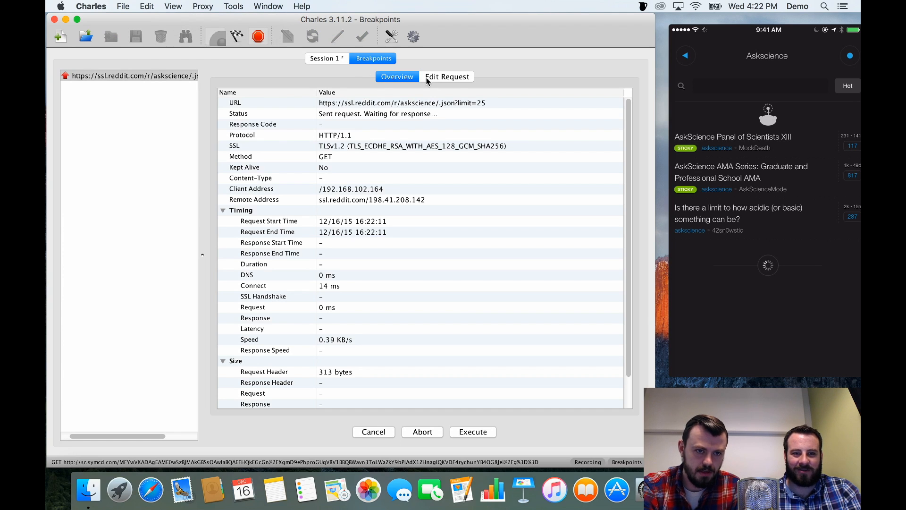
left_click(456, 77)
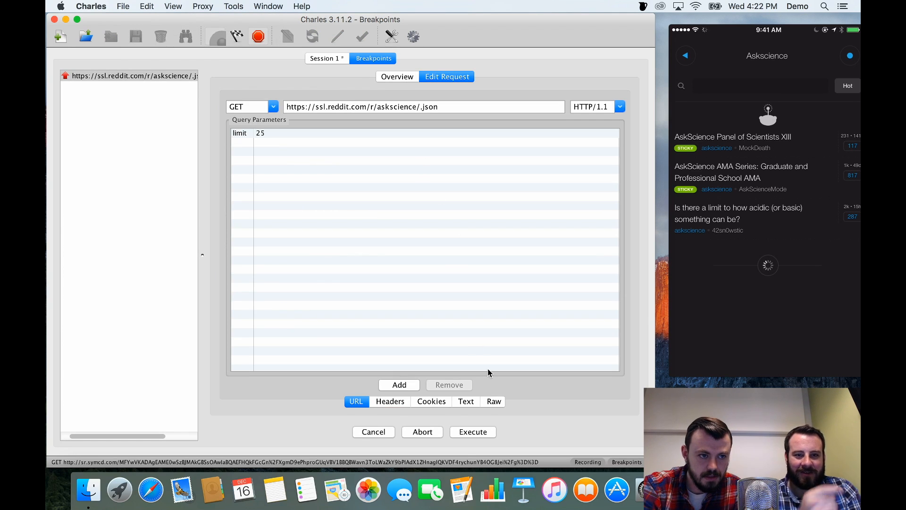
left_click(477, 433)
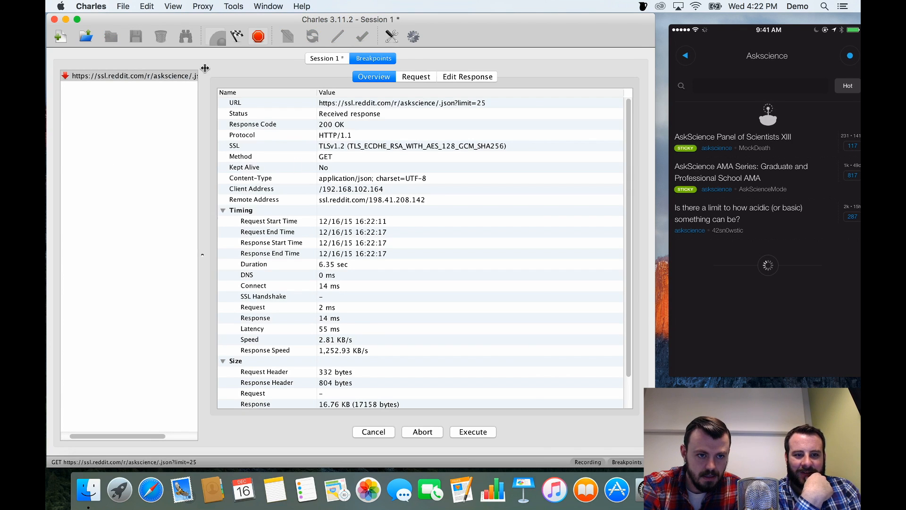
Open the intercepted askscience response for editing and show its body as JSON text.
left_click(473, 77)
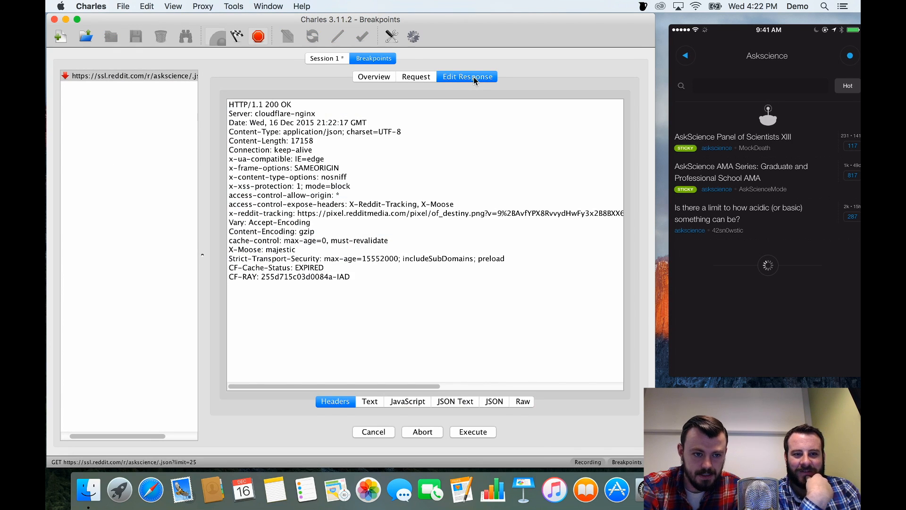
left_click(428, 80)
left_click(450, 78)
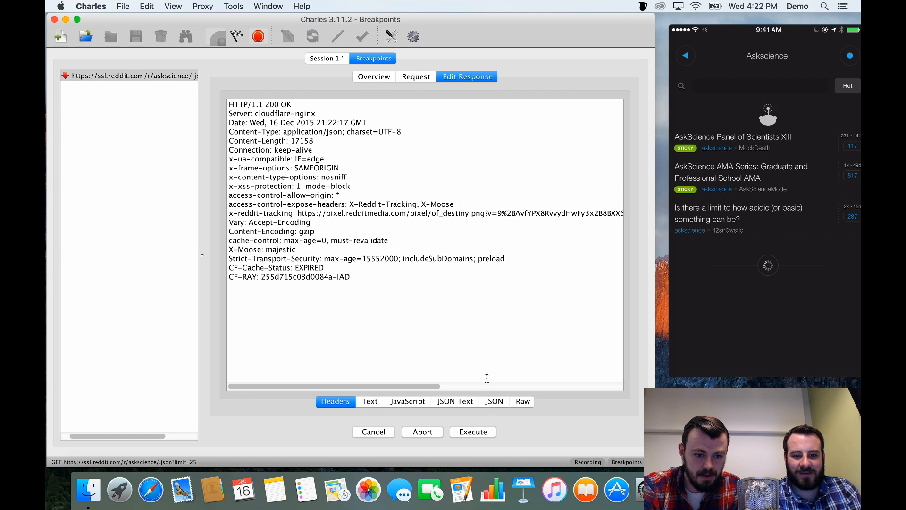
left_click(469, 403)
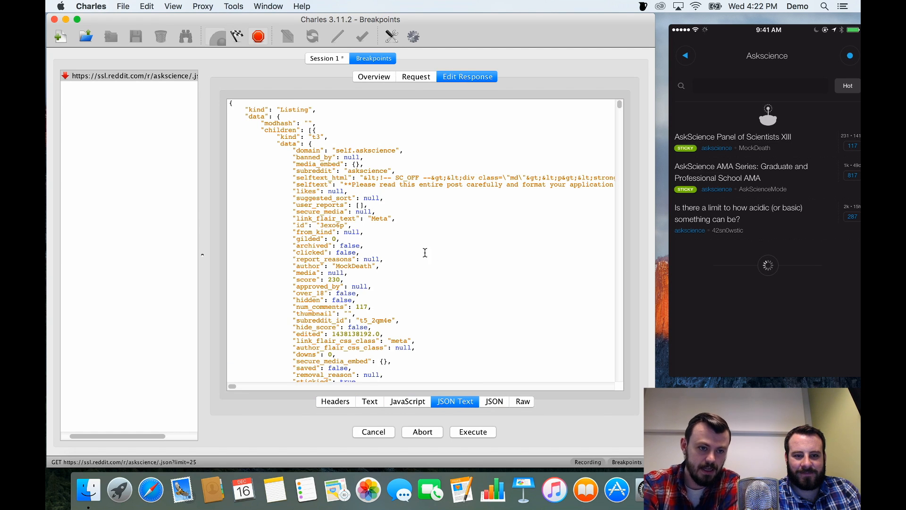
Replace the title "AskScience Panel of Scientists XIII" in the intercepted response with "HELLO WORLD!" and execute it.
scroll(378, 252, "down", 8)
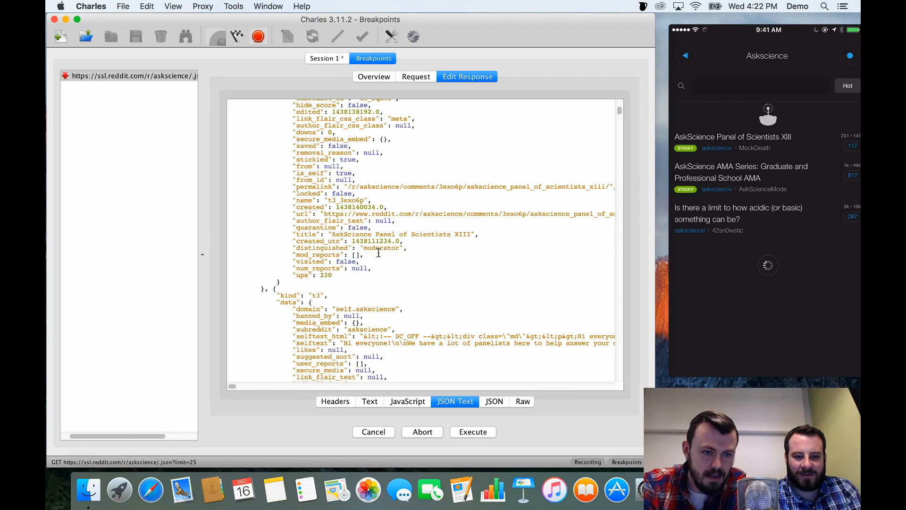
scroll(378, 253, "up", 8)
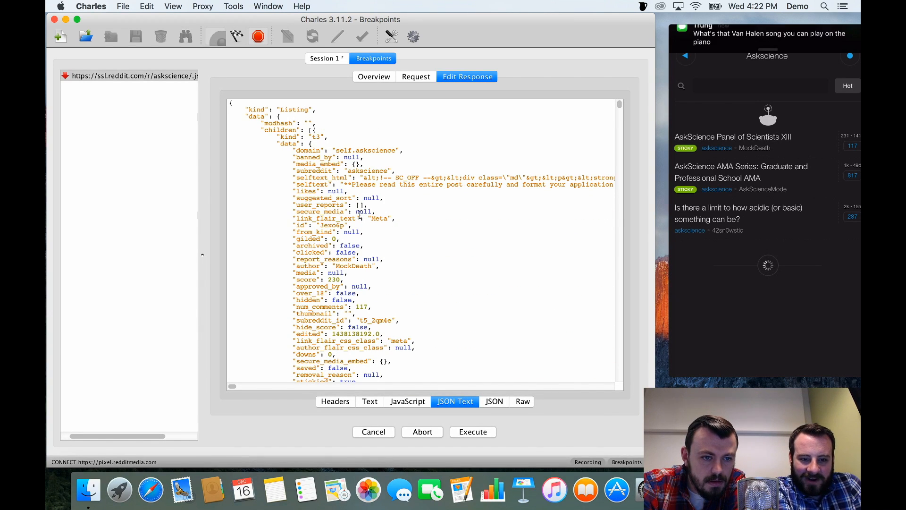
scroll(349, 312, "down", 2)
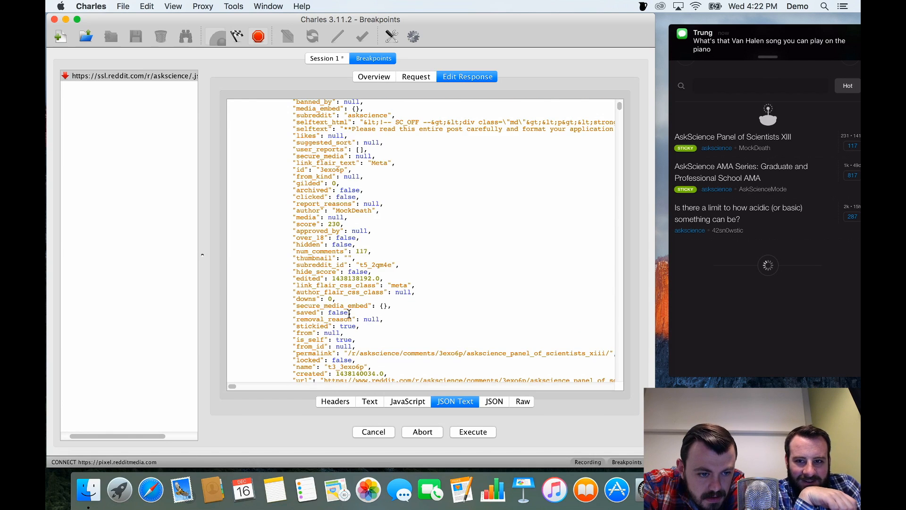
scroll(349, 313, "down", 5)
mouse_move(335, 266)
left_mouse_down()
mouse_move(465, 262)
mouse_move(334, 261)
left_mouse_up()
left_click(473, 262)
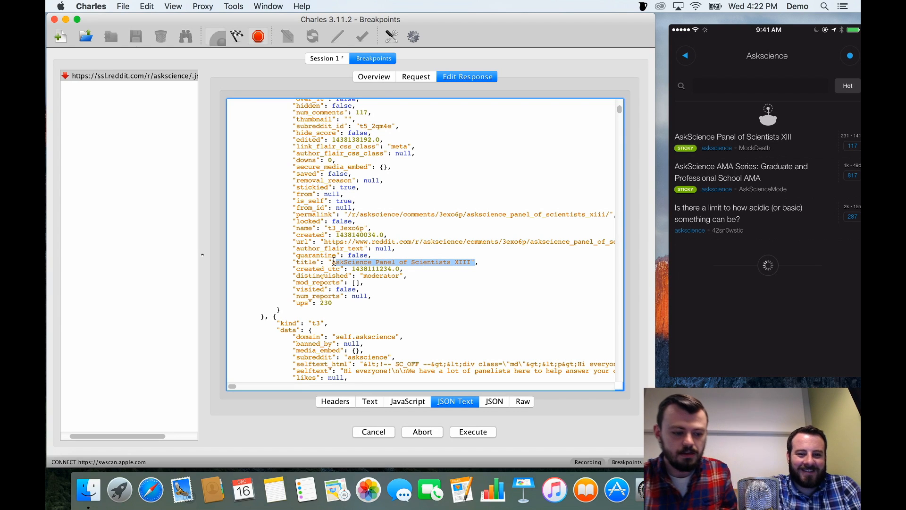
key("BackSpace")
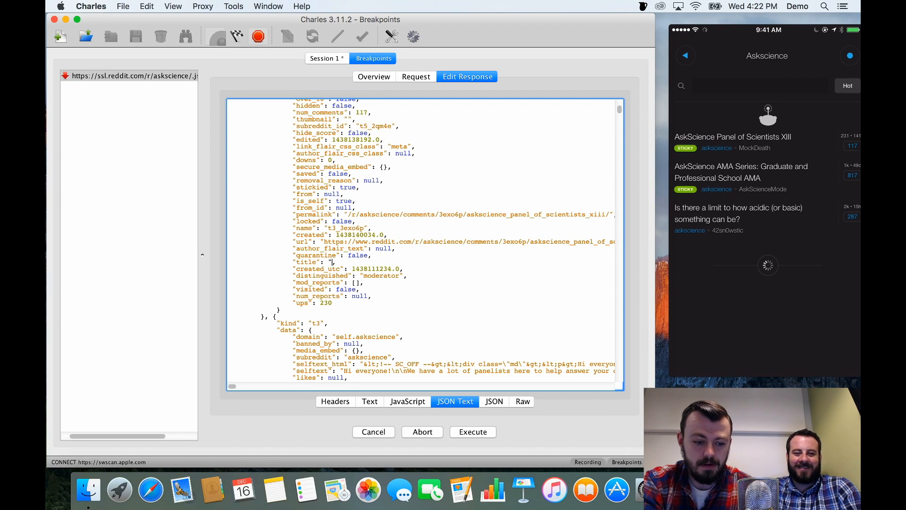
type("HELLO WORL")
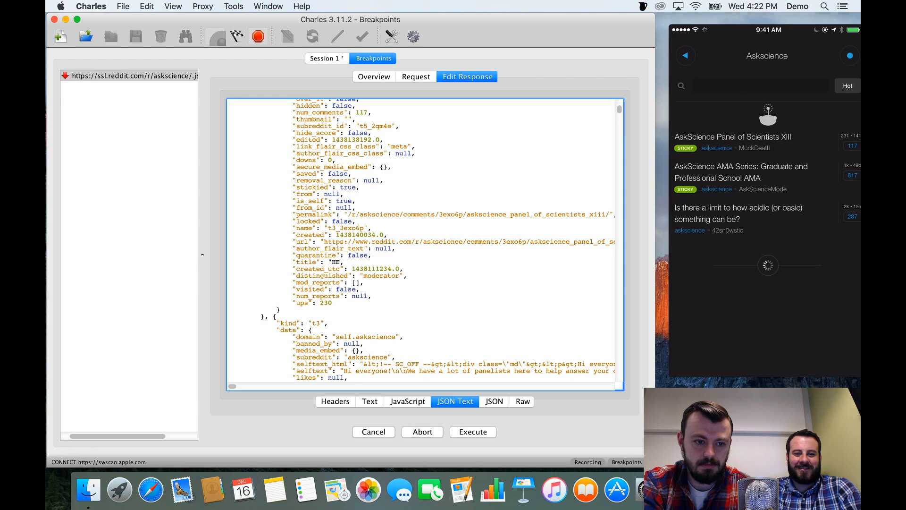
type("D!\"")
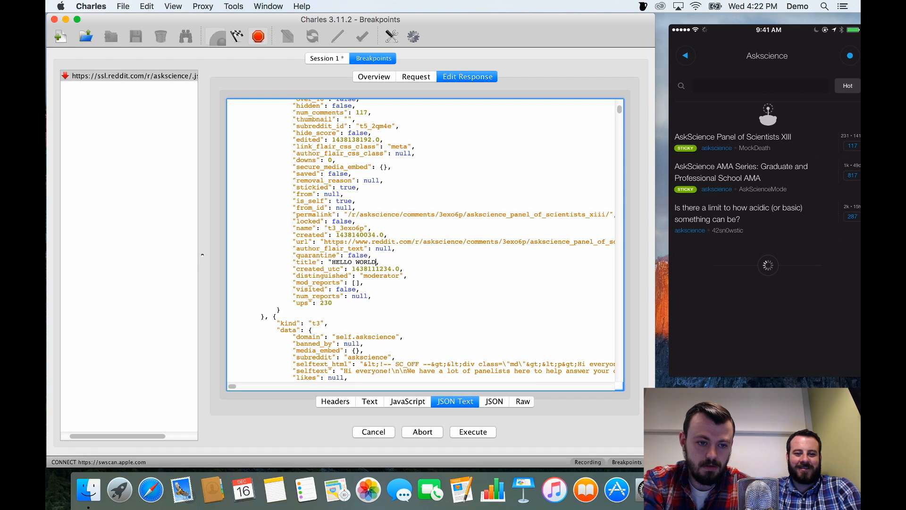
left_click(473, 432)
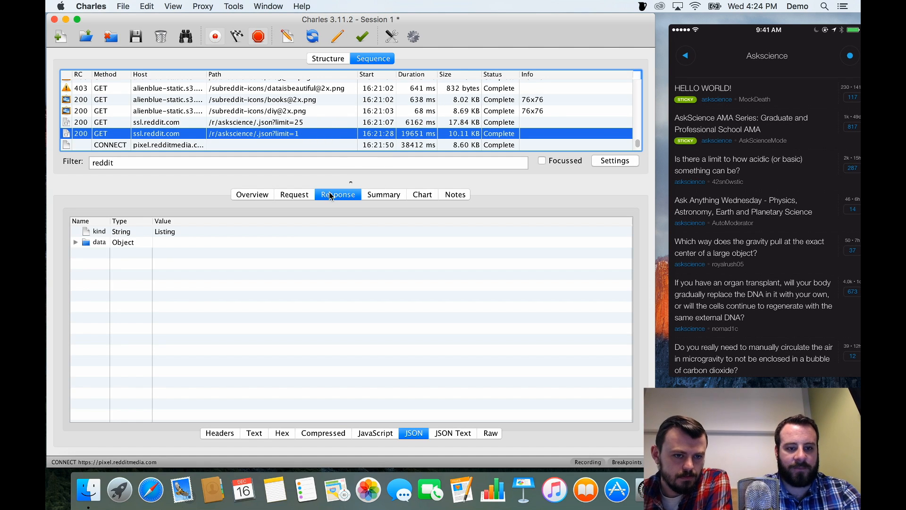
View the response of the /r/askscience/.json?limit=1 request as JSON text and check its first post title.
left_click(443, 434)
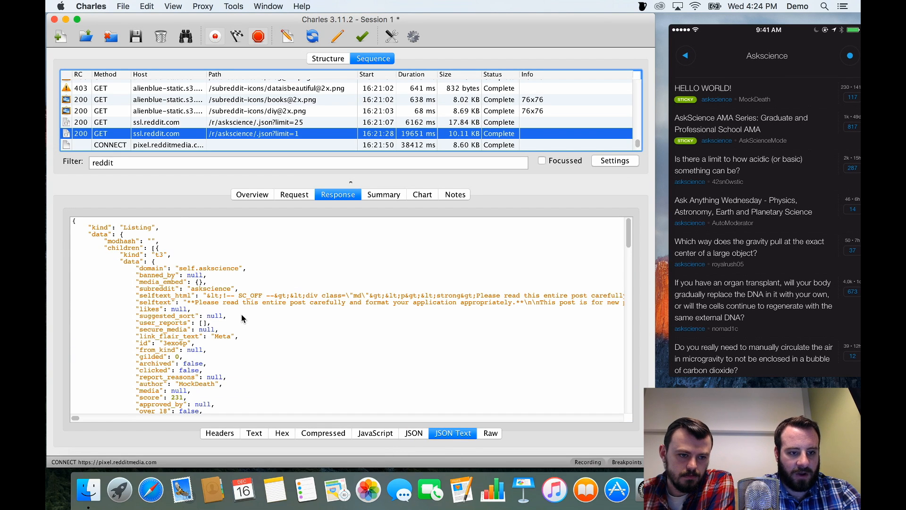
scroll(242, 315, "down", 10)
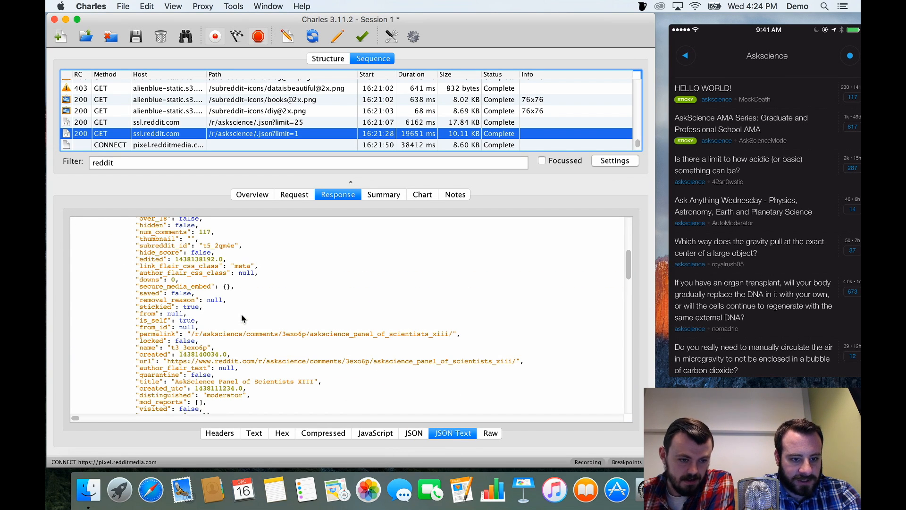
left_click(289, 320)
key("super+a")
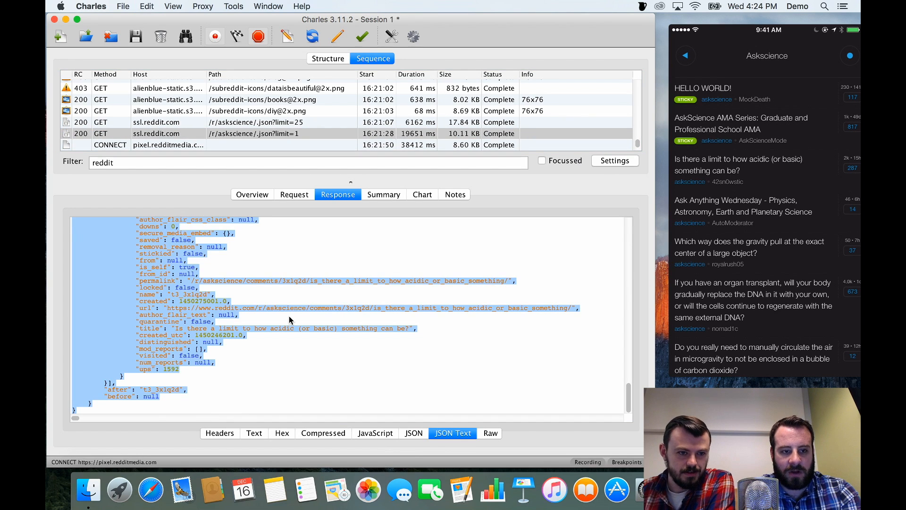
scroll(290, 125, "down", 2)
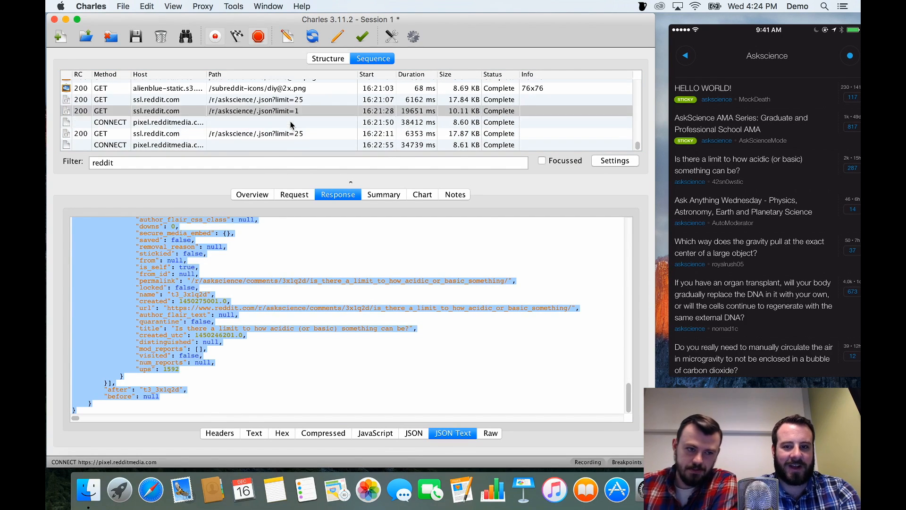
Copy the entire JSON text of the modified response from the latest /r/askscience/.json?limit=25 request.
left_click(283, 136)
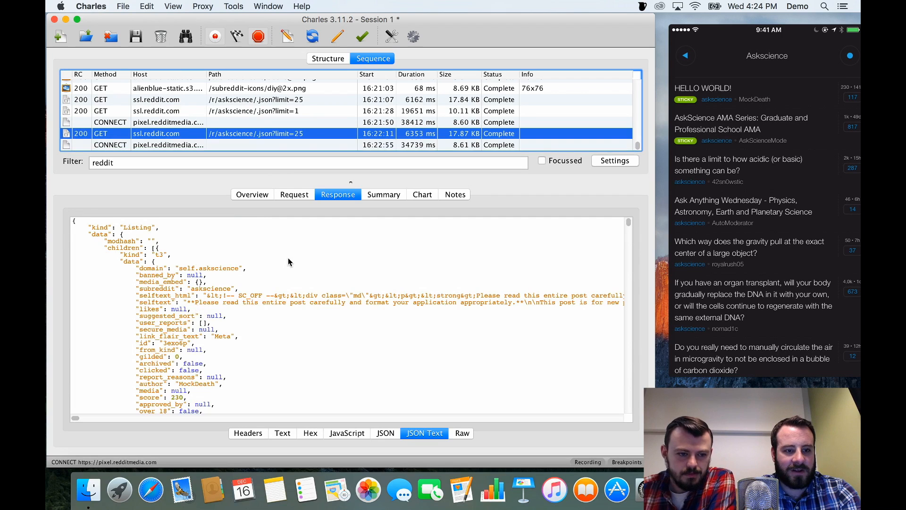
scroll(288, 257, "down", 5)
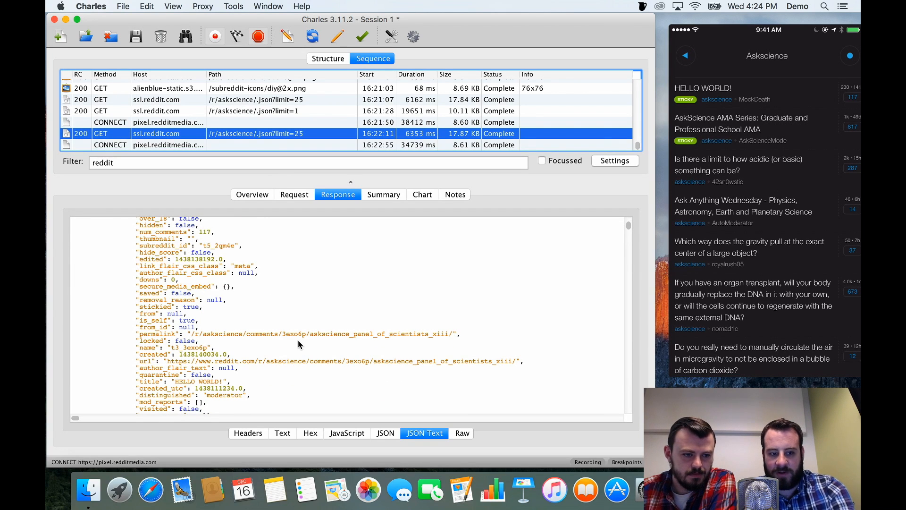
left_click(323, 375)
key("super+a")
key("super+c")
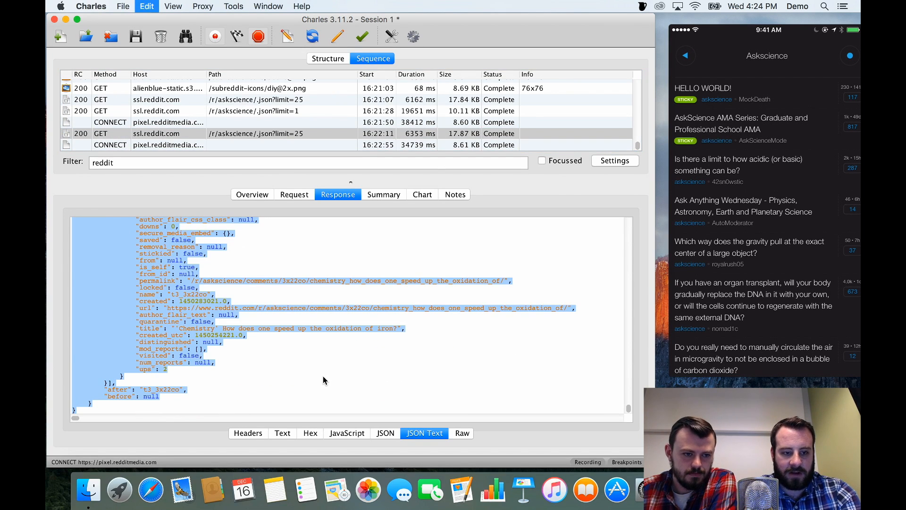
Launch Sublime Text 2 and paste the copied JSON response into an untitled file.
key("super+space")
type("si")
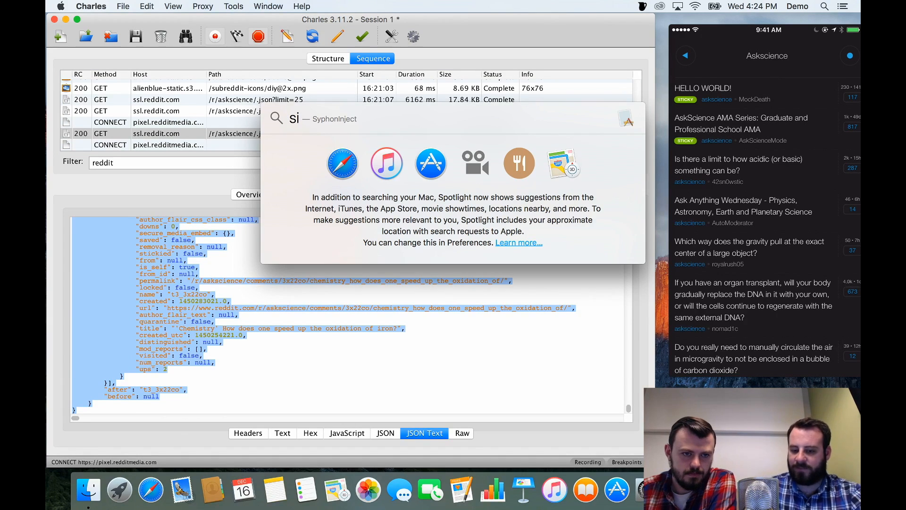
type("ubl")
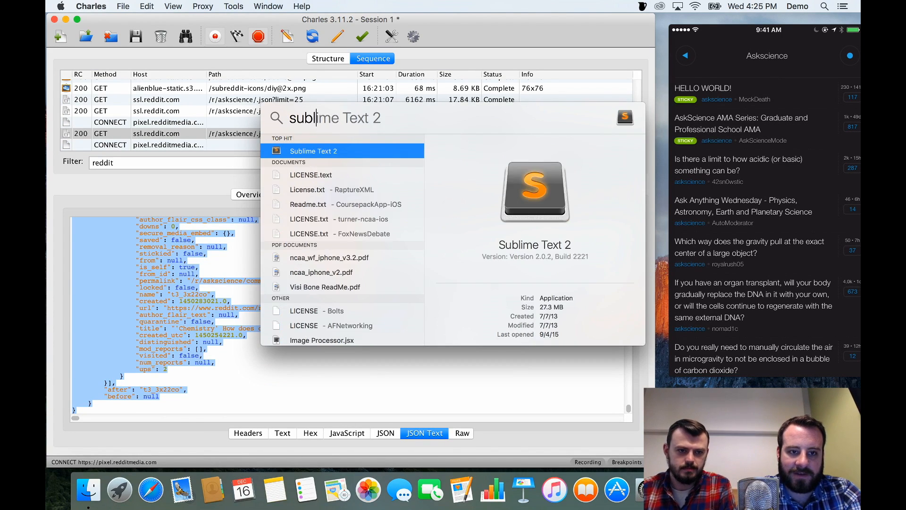
key("Return")
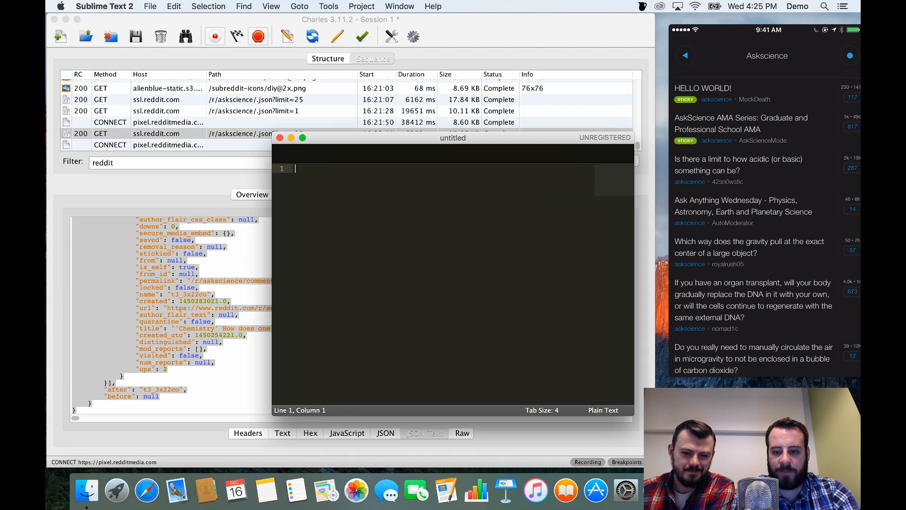
key("super+v")
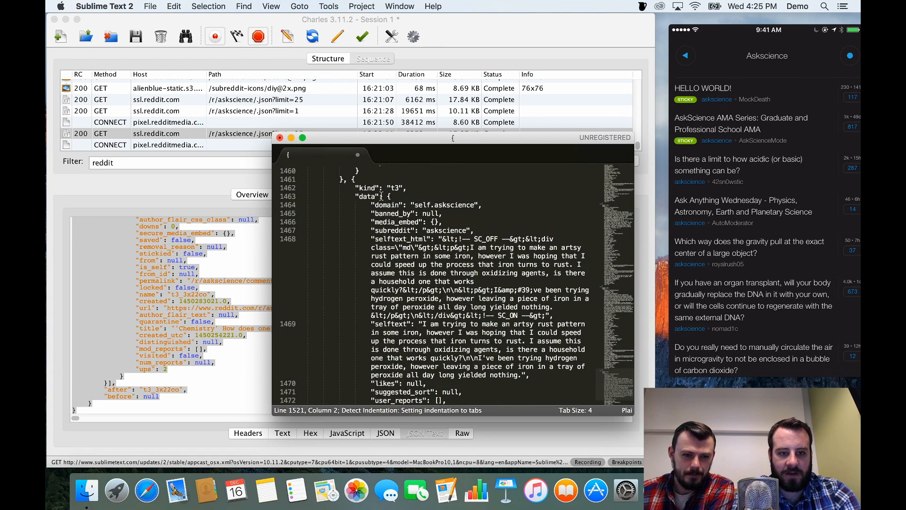
Save the pasted JSON to the Desktop as response.json.
left_click(150, 6)
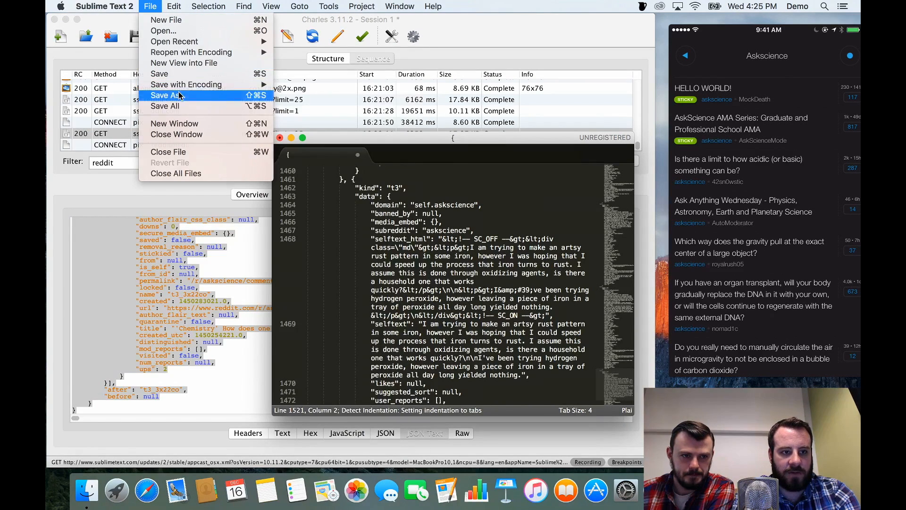
left_click(179, 96)
left_click(462, 167)
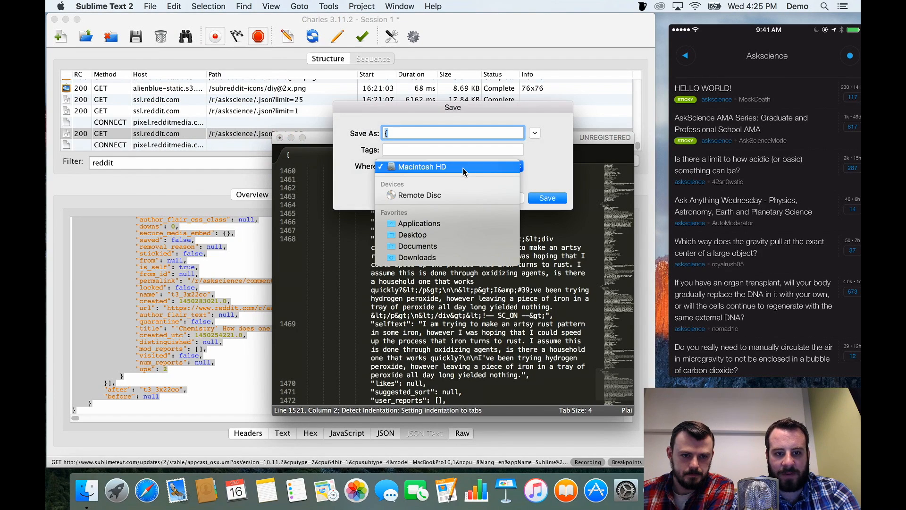
left_click(418, 230)
type("response.")
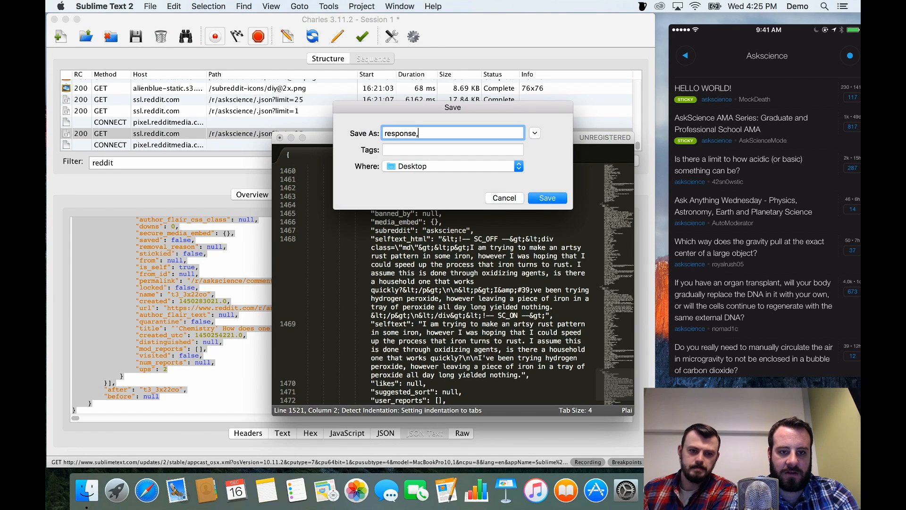
type("json")
key("Return")
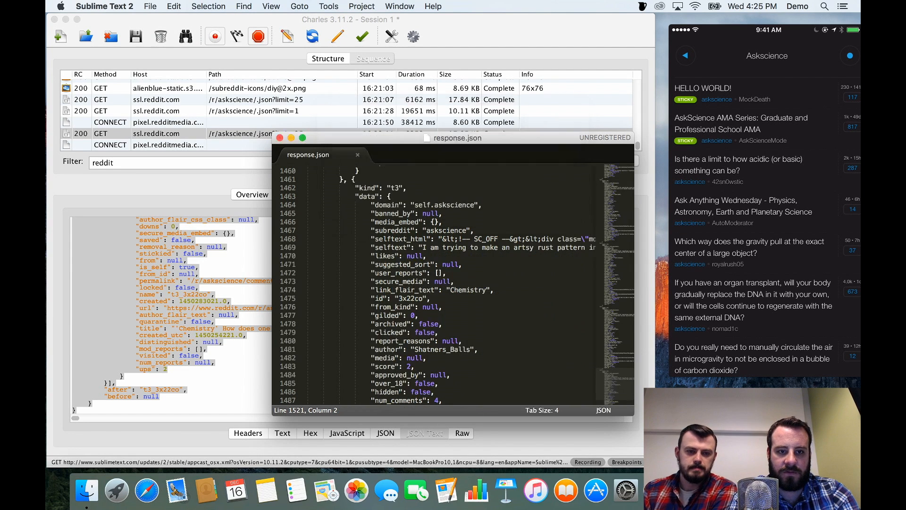
Switch back to Charles and start a Map Local mapping for the latest askscience request with its query set to *.
left_click(477, 16)
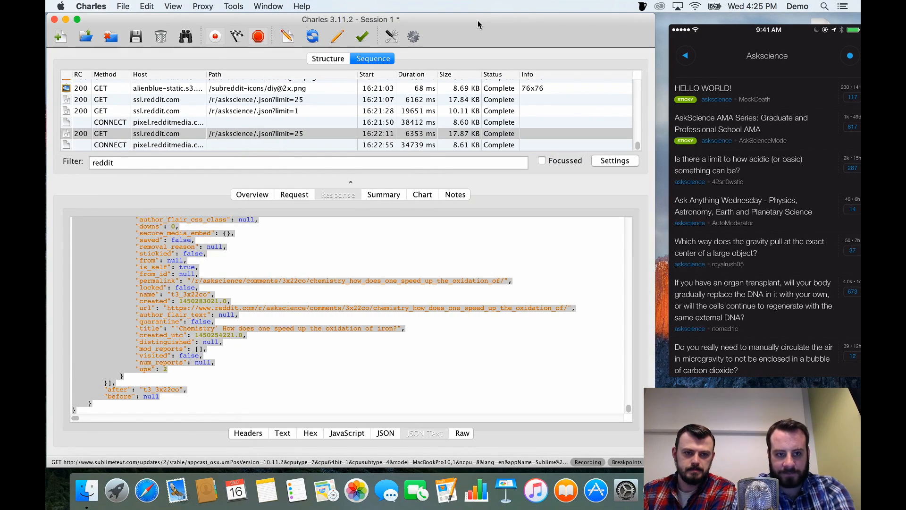
right_click(265, 132)
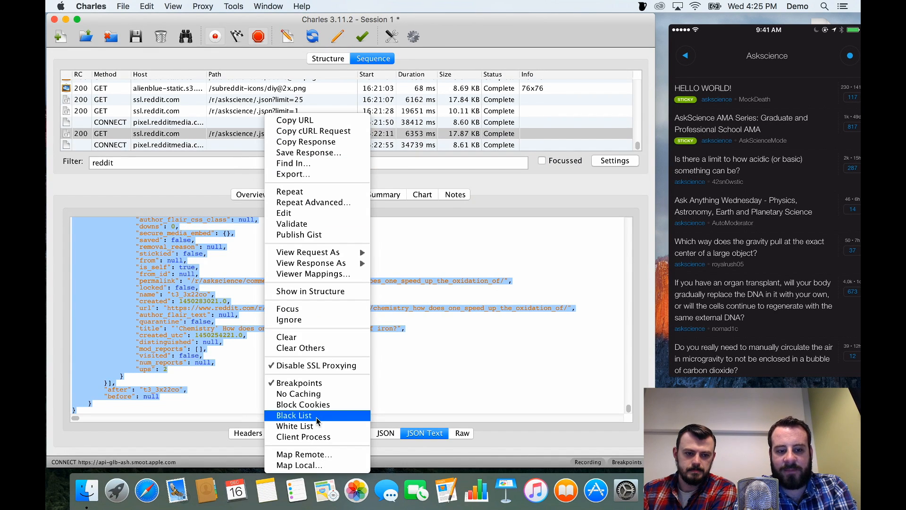
left_click(302, 465)
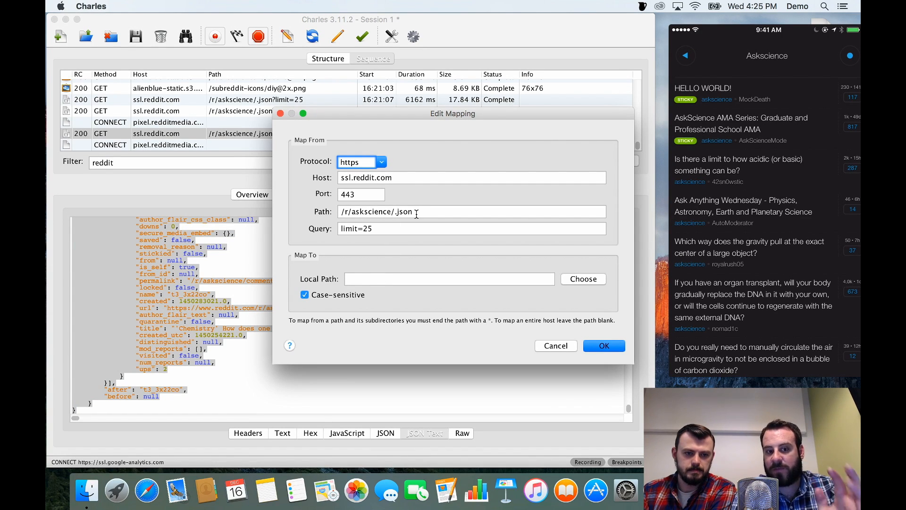
left_click(384, 226)
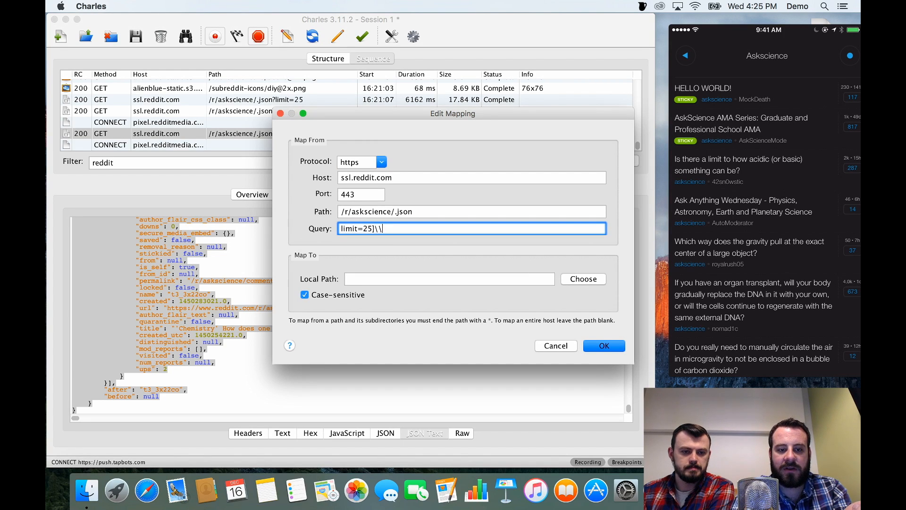
key("BackSpace")
key("BackSpace")
key("BackSpace")
key("BackSpace")
key("BackSpace")
key("BackSpace")
key("BackSpace")
key("BackSpace")
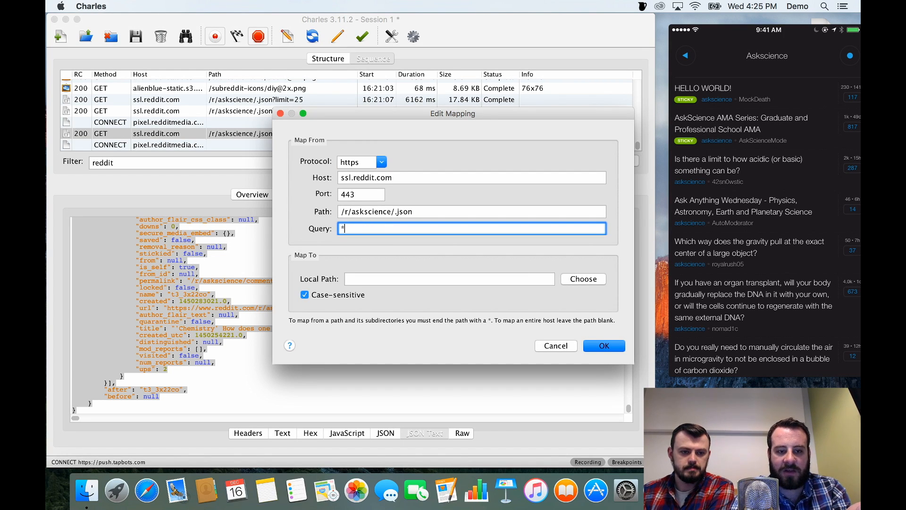
Map the request to the local file response.json on the Desktop and save the mapping.
left_click(521, 280)
left_click(594, 279)
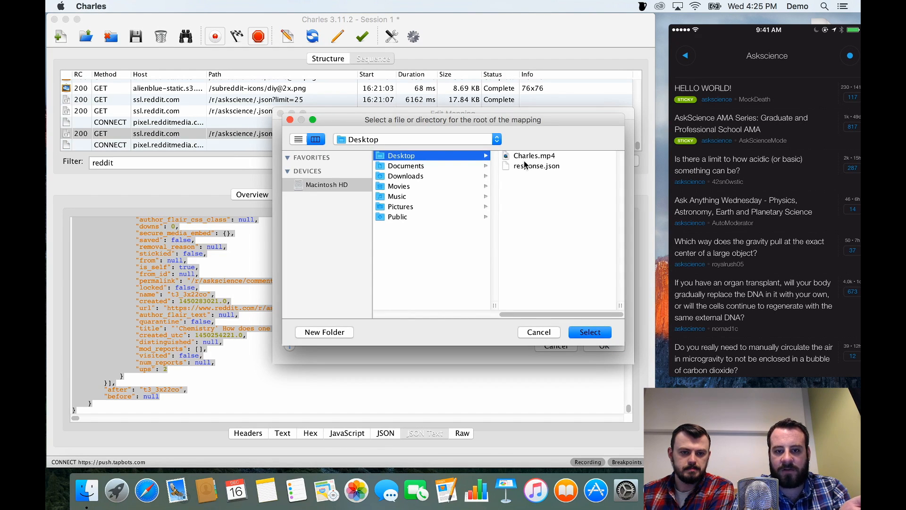
left_click(544, 167)
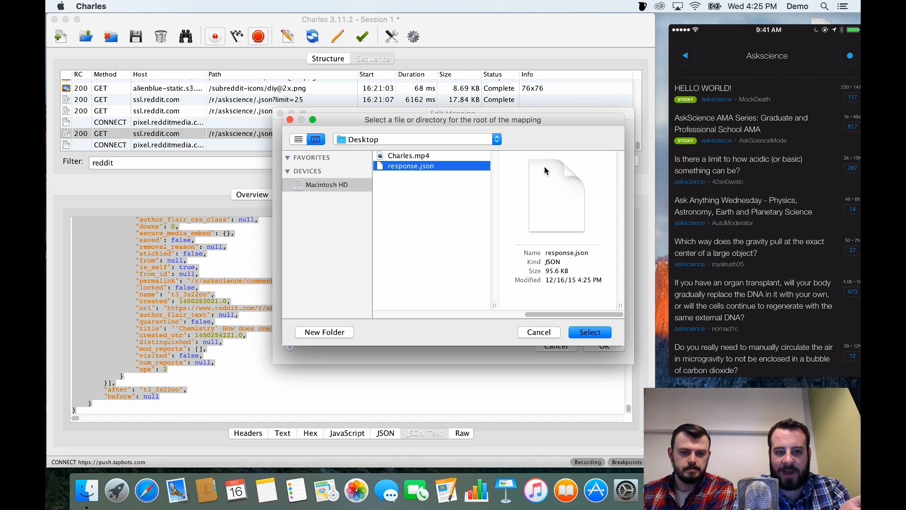
left_click(576, 333)
left_click(601, 347)
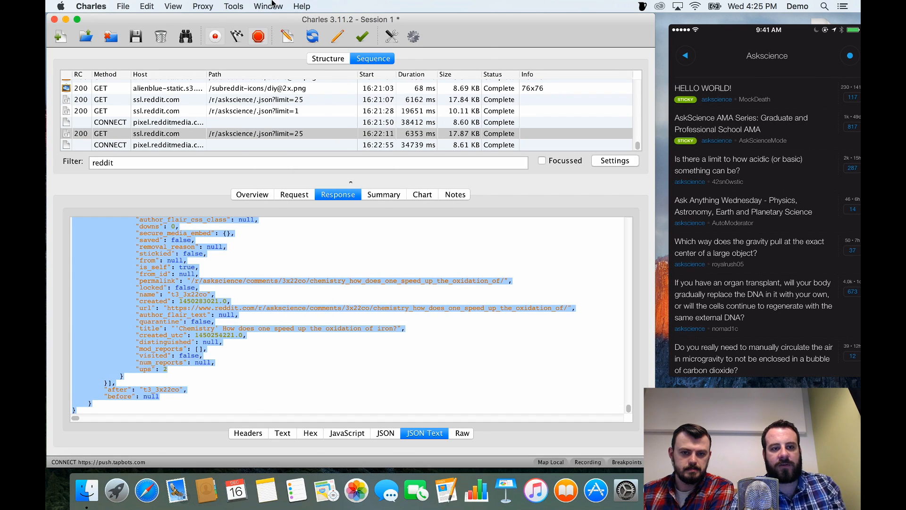
Look up the breakpoint commands by searching the help for "break" and disable breakpoints.
left_click(300, 6)
type("break")
key("Down")
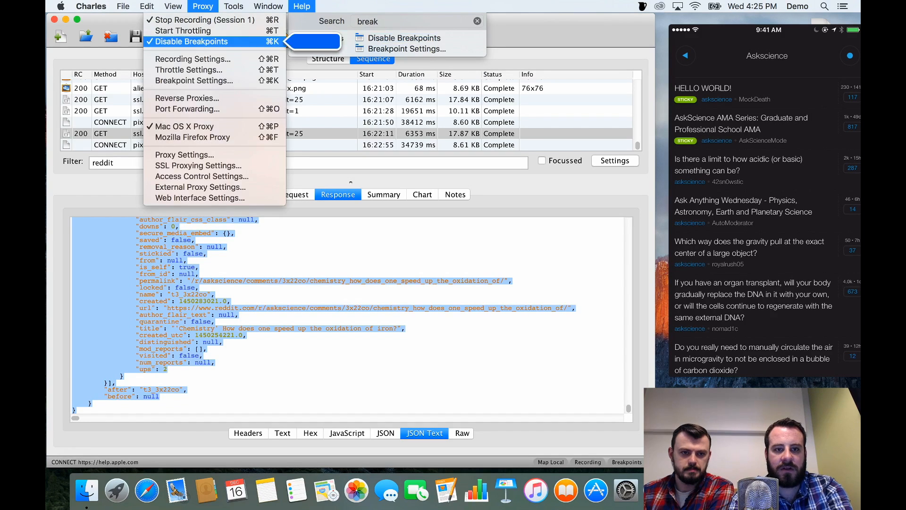
left_click(303, 4)
left_click(308, 5)
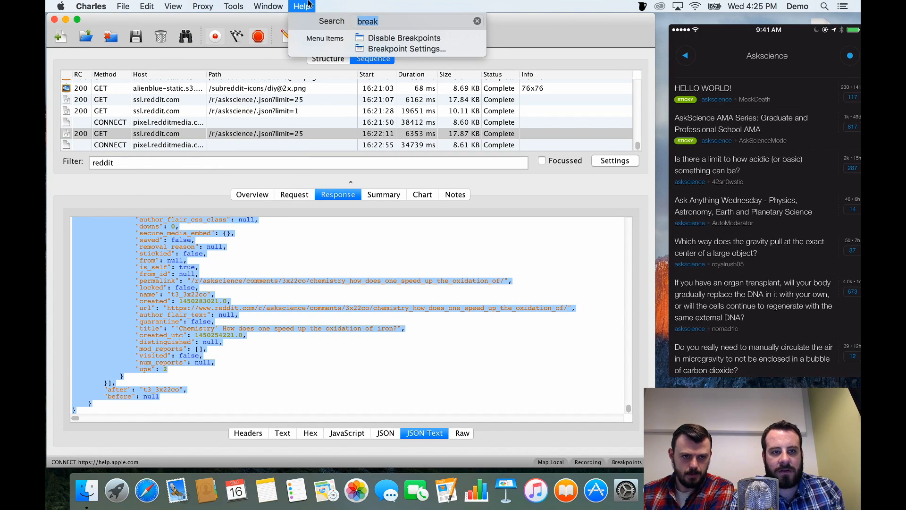
left_click(379, 38)
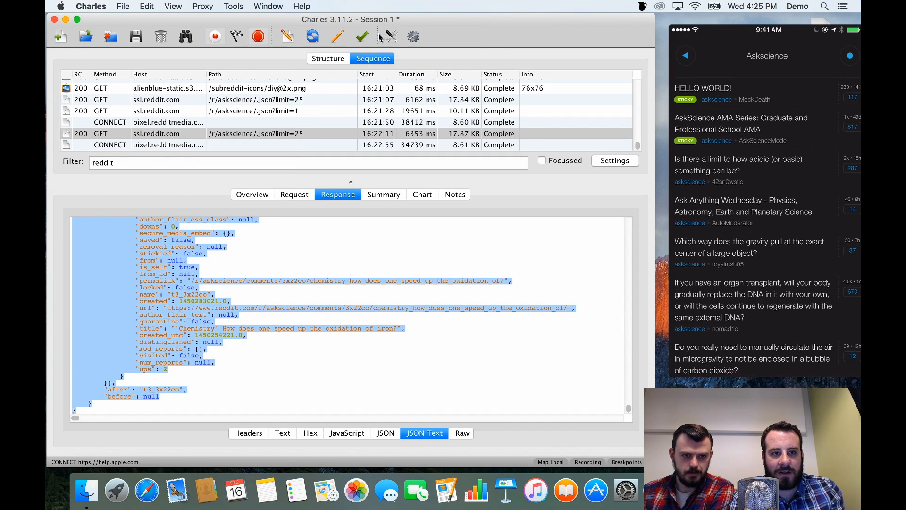
left_click(301, 4)
left_click(284, 4)
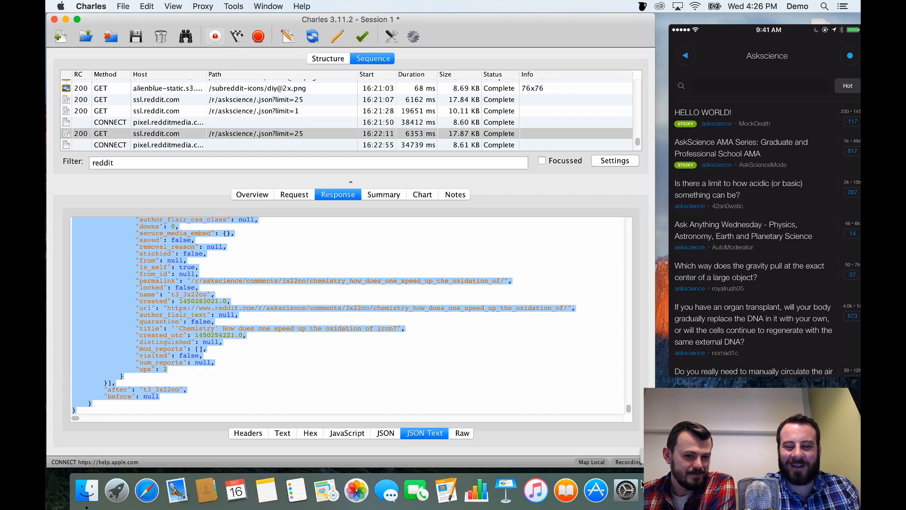
left_click(265, 6)
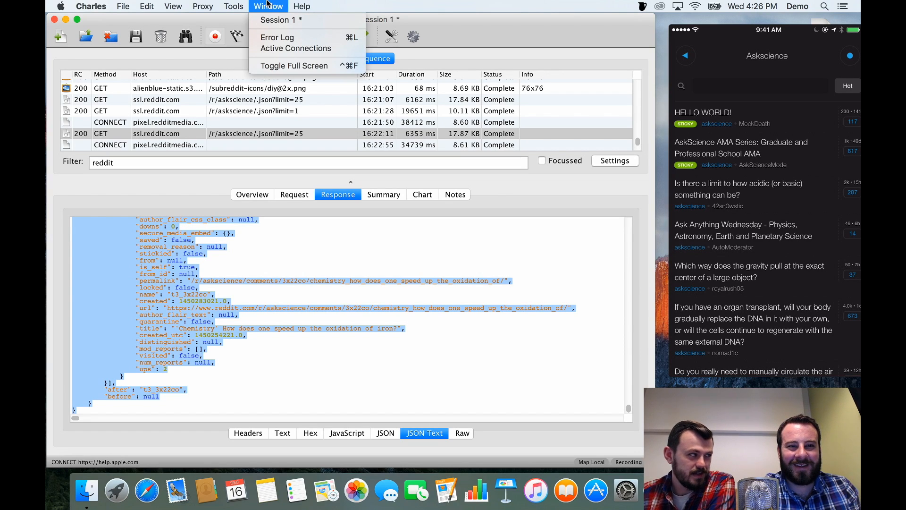
left_click(298, 6)
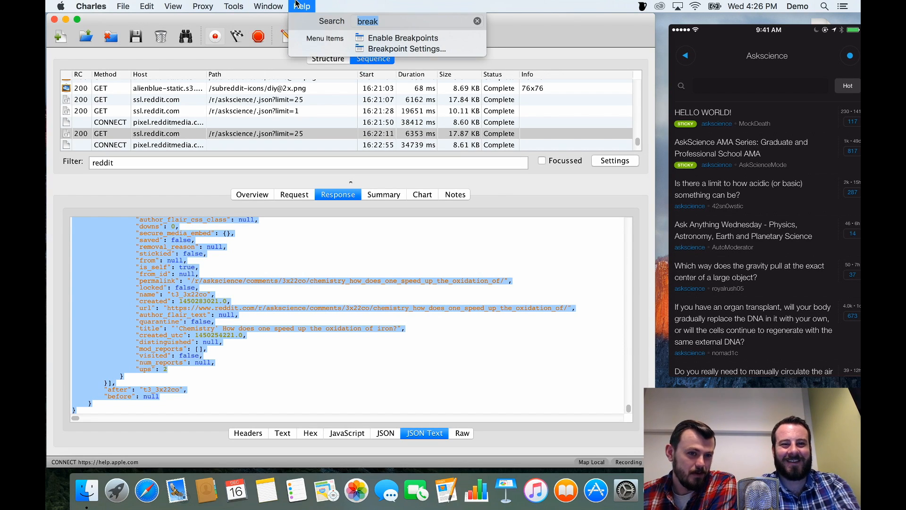
type("local")
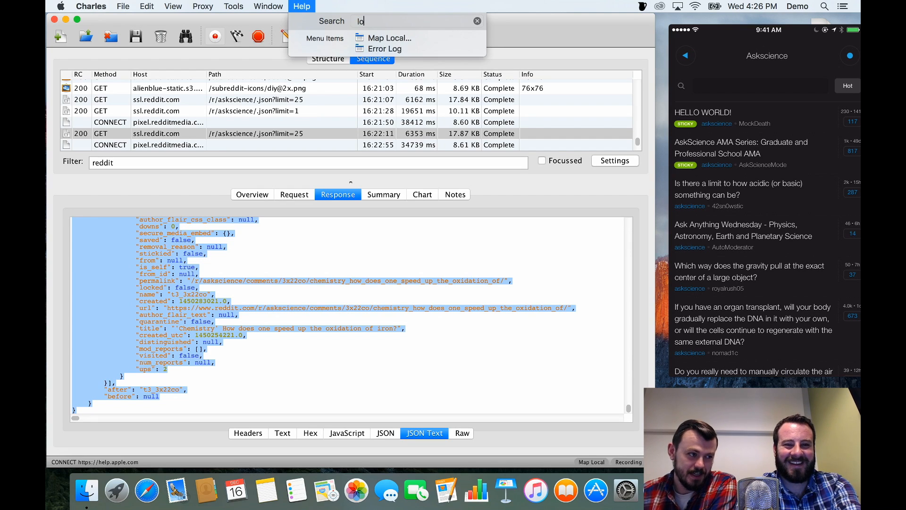
left_click(291, 5)
left_click(290, 5)
key("Down")
key("Down")
key("Return")
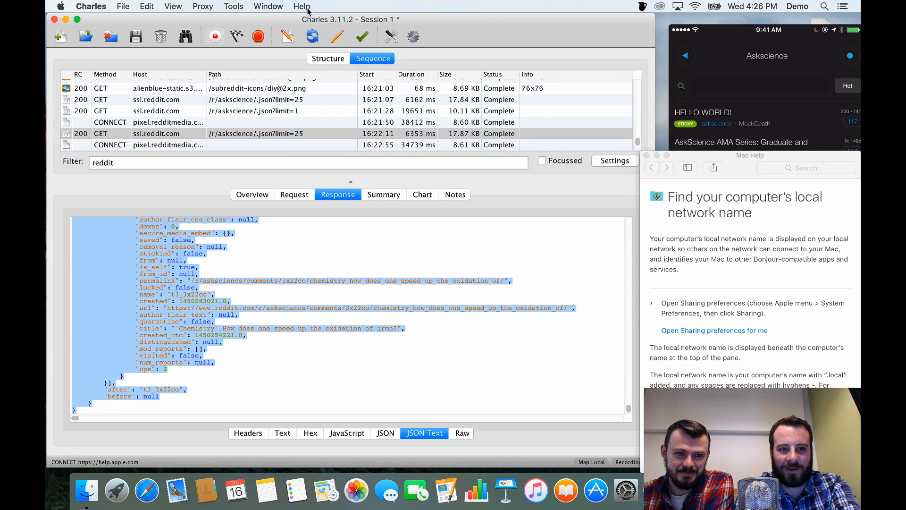
Remove the existing mapping from the Map Local settings and save the change.
left_click(307, 6)
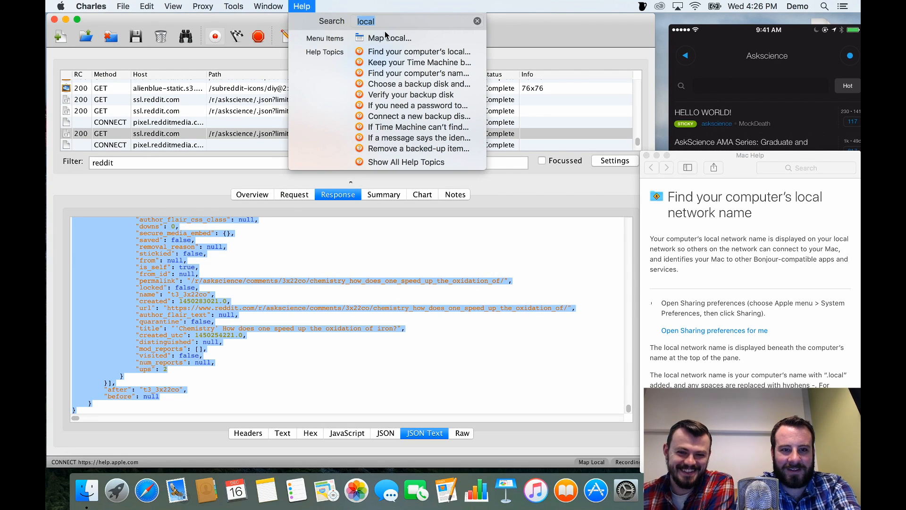
left_click(386, 38)
left_click(282, 215)
left_click(327, 292)
left_click(336, 296)
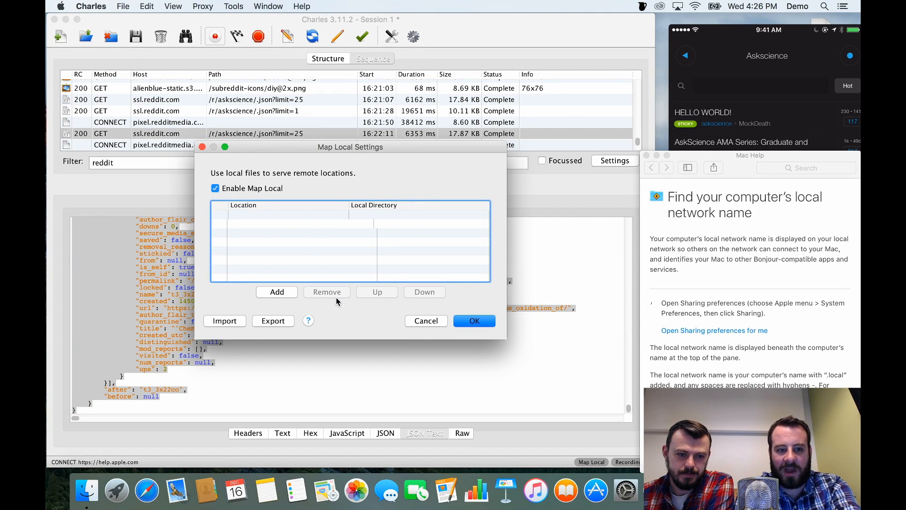
left_click(473, 321)
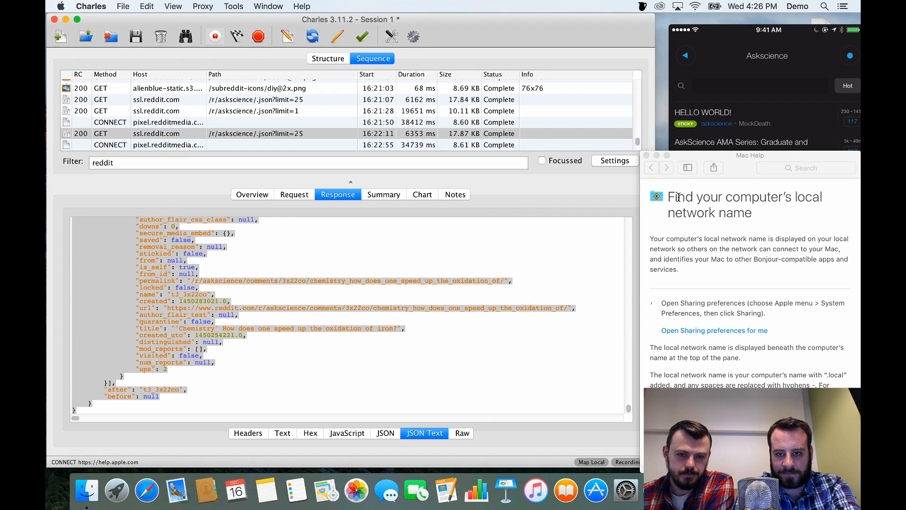
Close the Mac Help window and move the mirrored phone window up into the corner of the screen.
left_click(646, 155)
mouse_move(735, 34)
left_click_drag(735, 34, 726, 10)
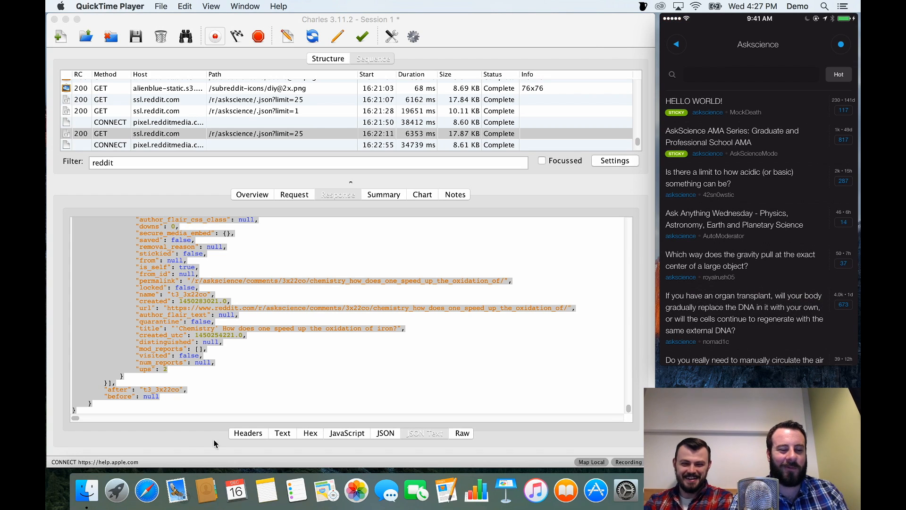
Switch to Safari and load the httpstat.us website.
left_click(144, 500)
type("httpstat.us")
key("Return")
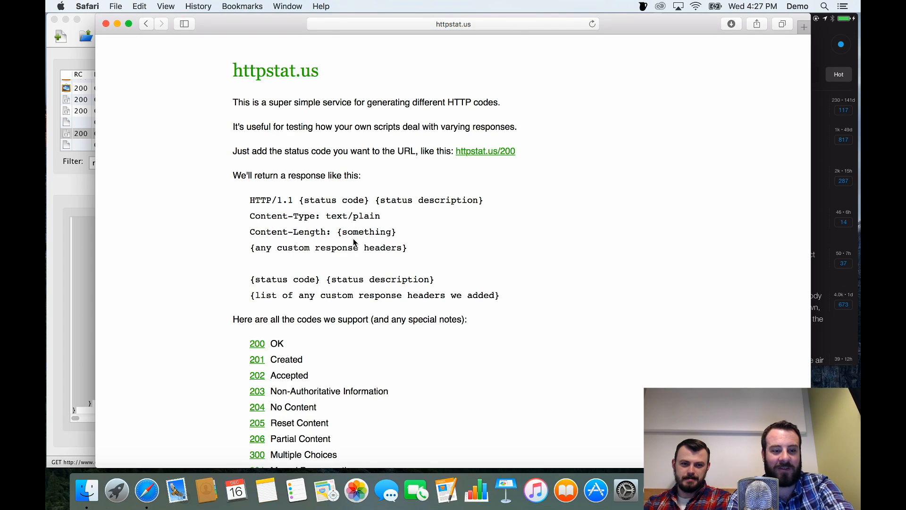
Open the site's 500 Internal Server Error page and copy its address, httpstat.us/500.
scroll(354, 243, "down", 10)
scroll(355, 242, "down", 18)
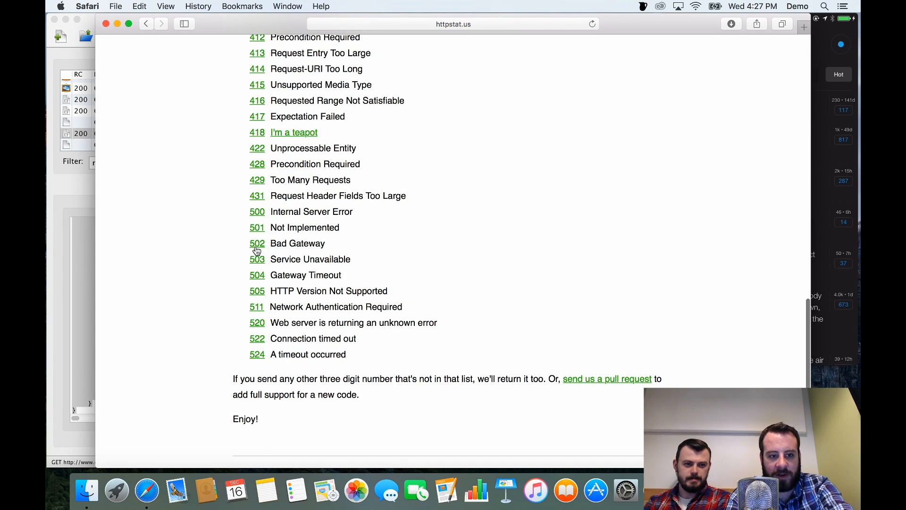
left_click(257, 212)
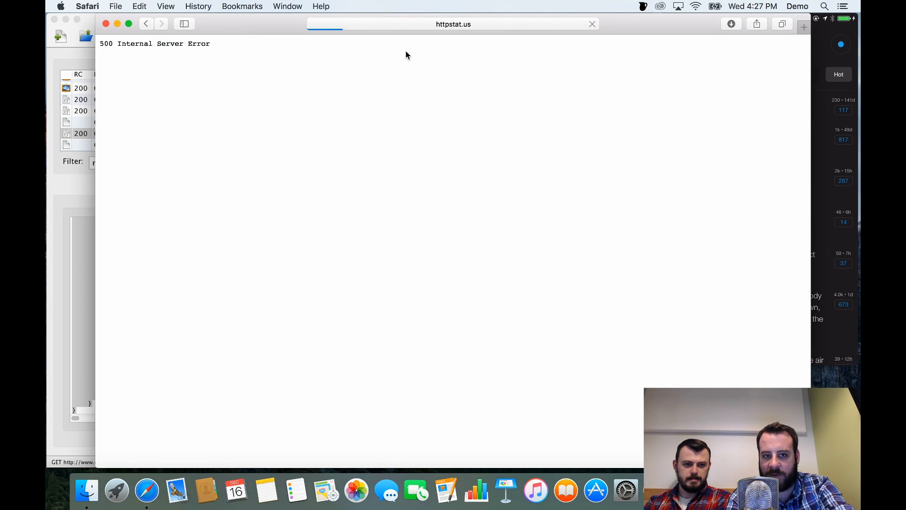
left_click(432, 25)
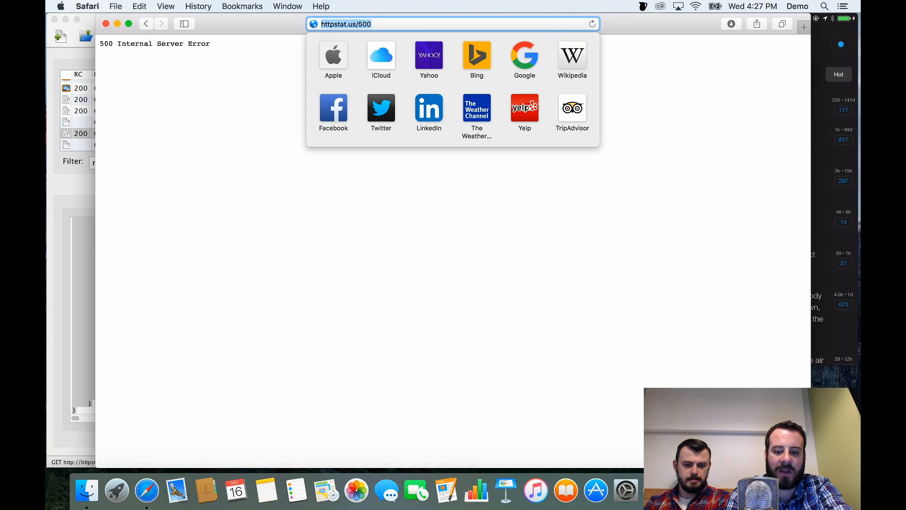
key("super+Tab")
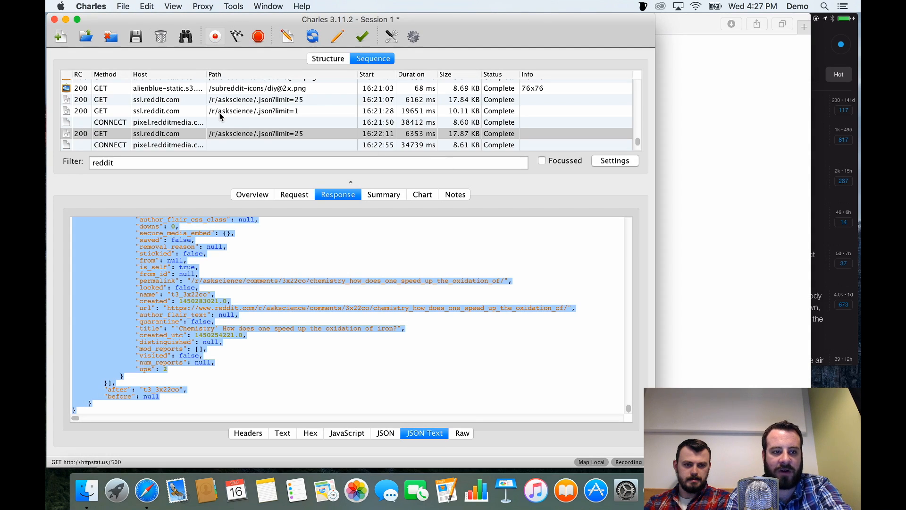
left_click(254, 134)
right_click(253, 134)
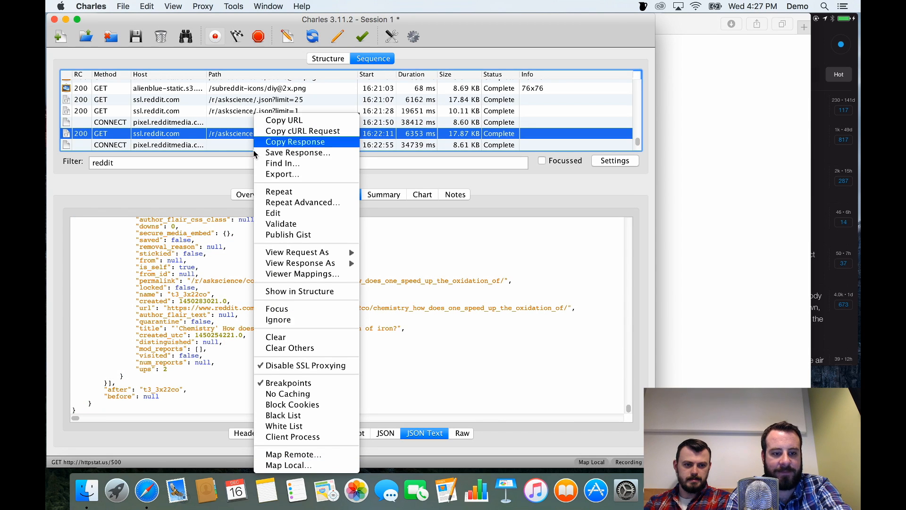
left_click(283, 455)
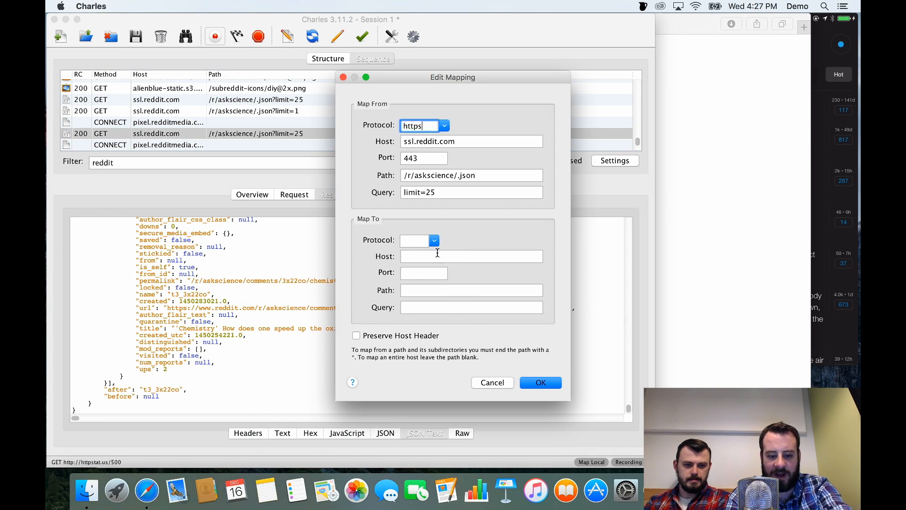
left_click(420, 258)
type("httpstat.us")
key("Tab")
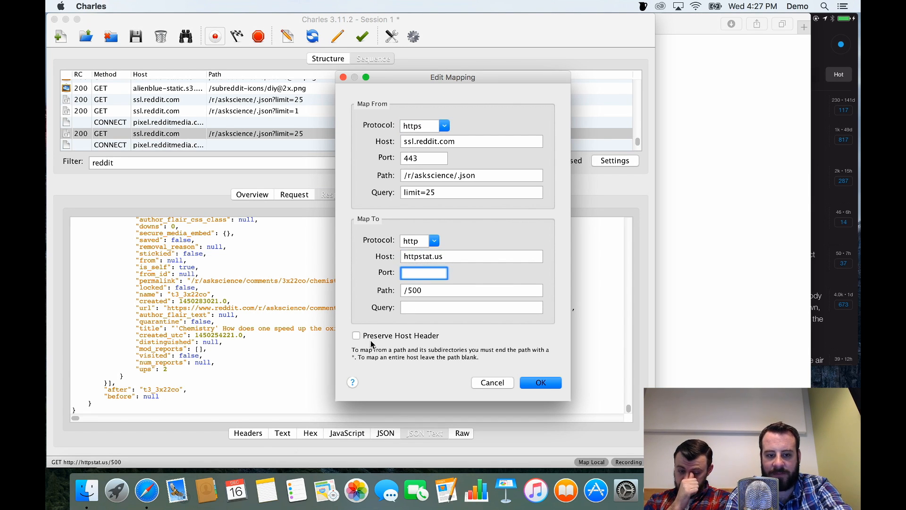
left_click(548, 386)
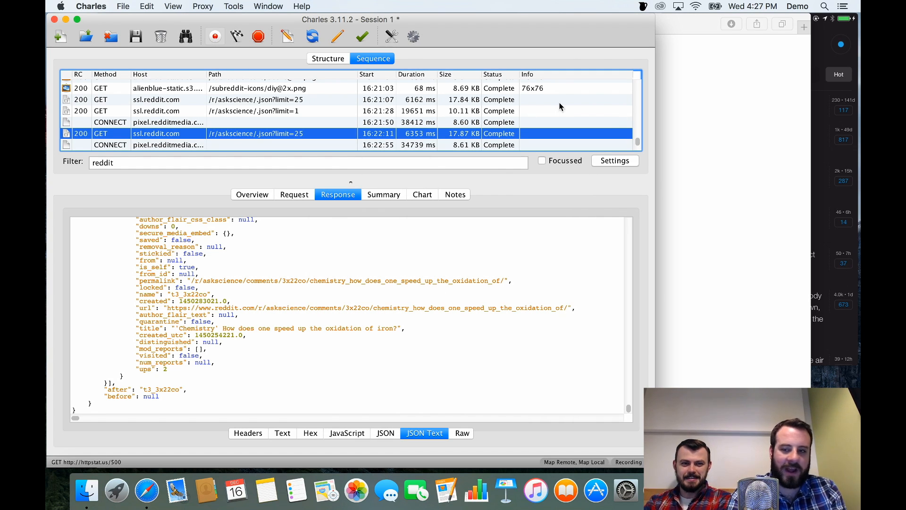
left_click(833, 20)
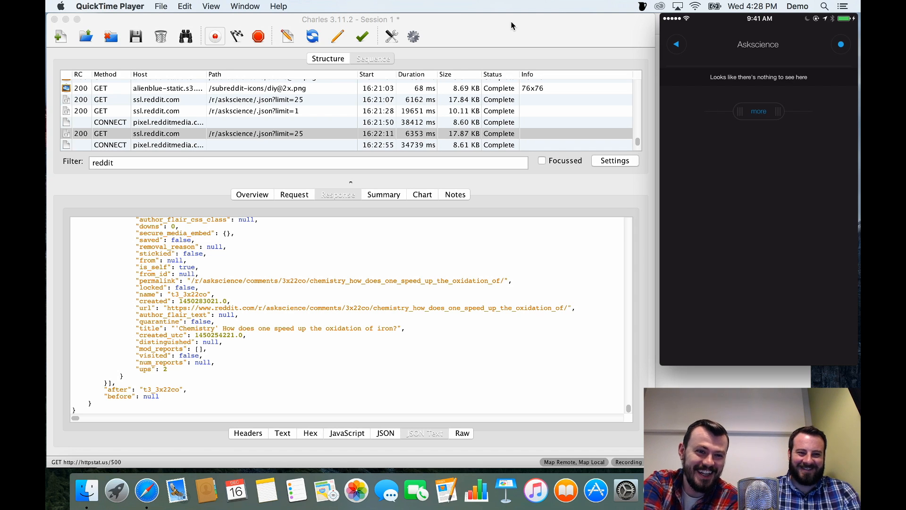
Enable throttling in Charles's Throttle Settings and remove the feeds.macrumors.com location.
left_click(497, 20)
left_click(202, 6)
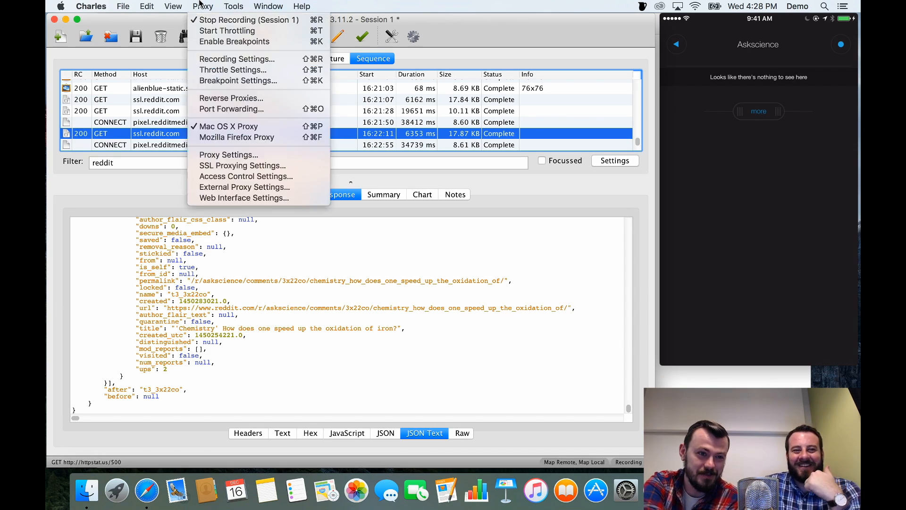
left_click(223, 71)
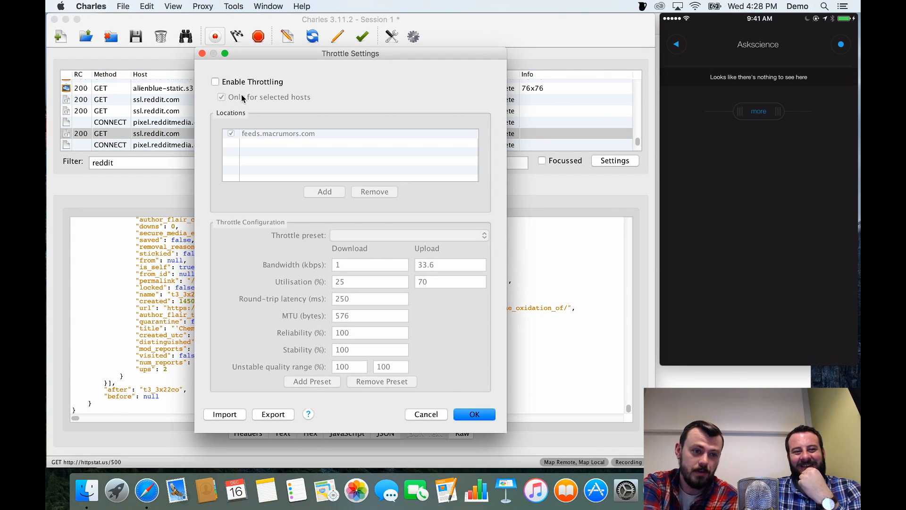
left_click(239, 83)
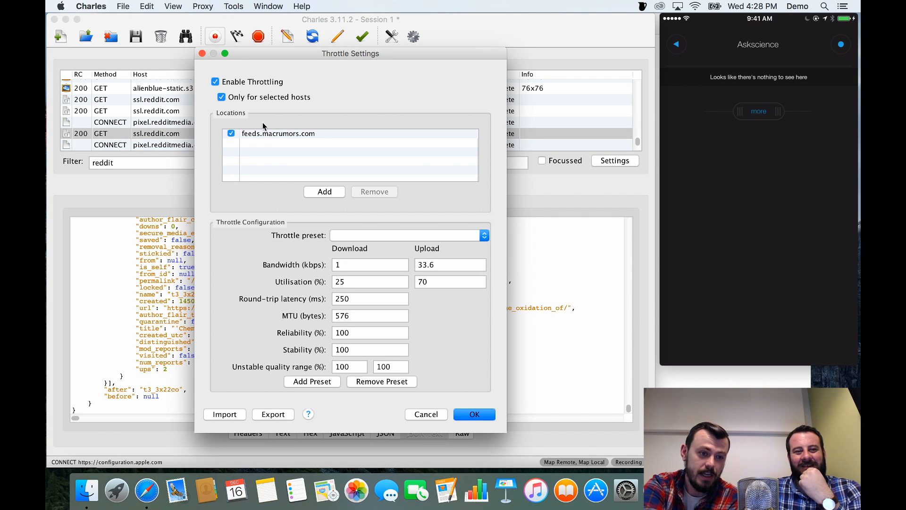
left_click(274, 136)
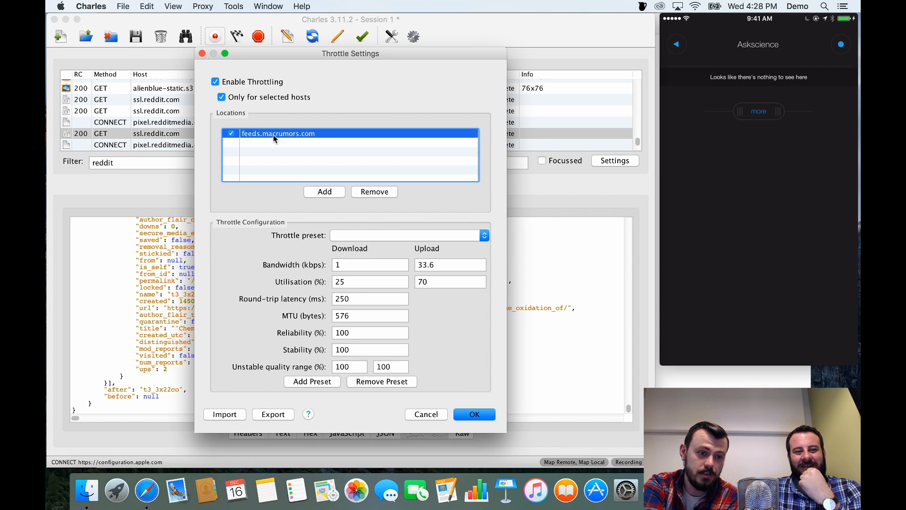
left_click(370, 194)
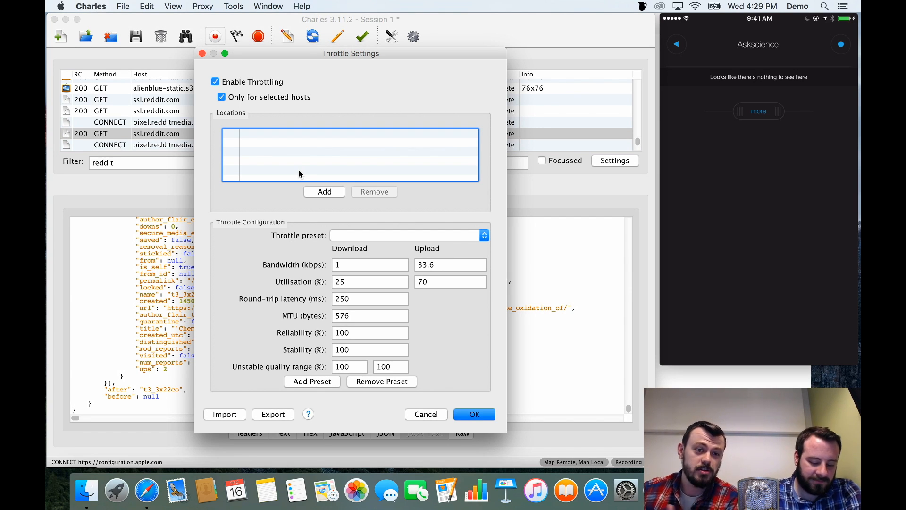
Start a new throttling location with the host ssl.reddit.com.
left_click(321, 191)
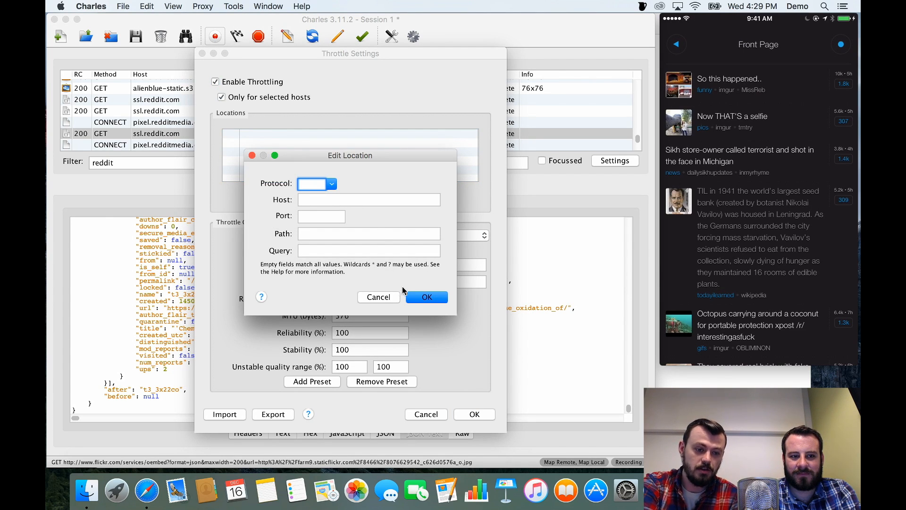
left_click(386, 298)
left_click(324, 202)
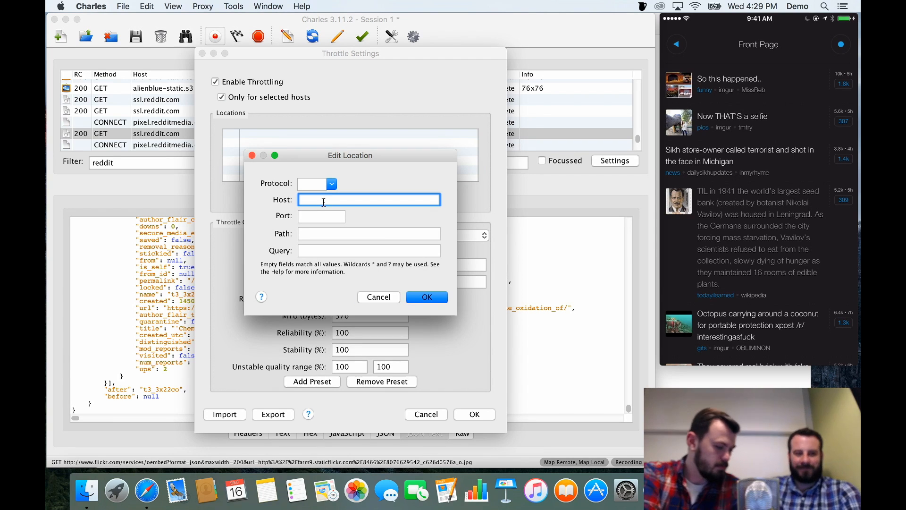
type("red")
key("BackSpace")
key("BackSpace")
key("BackSpace")
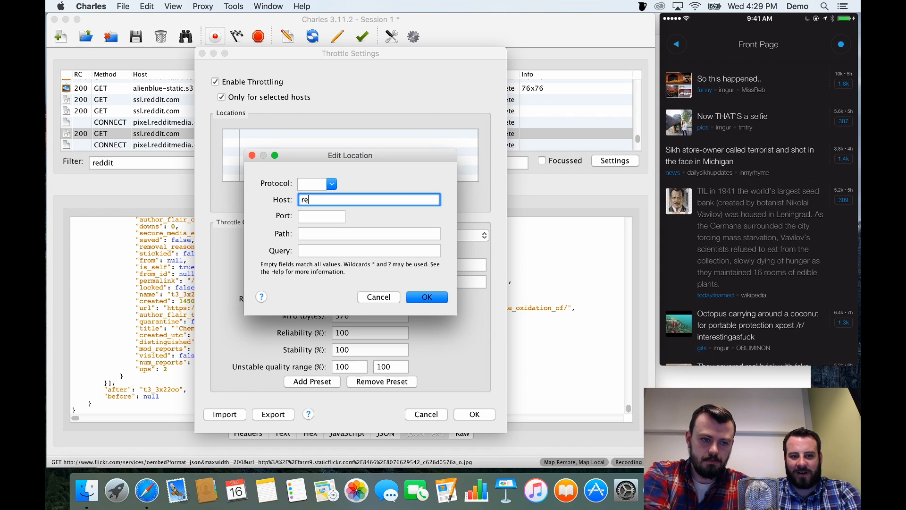
type("ssl.reddit.com")
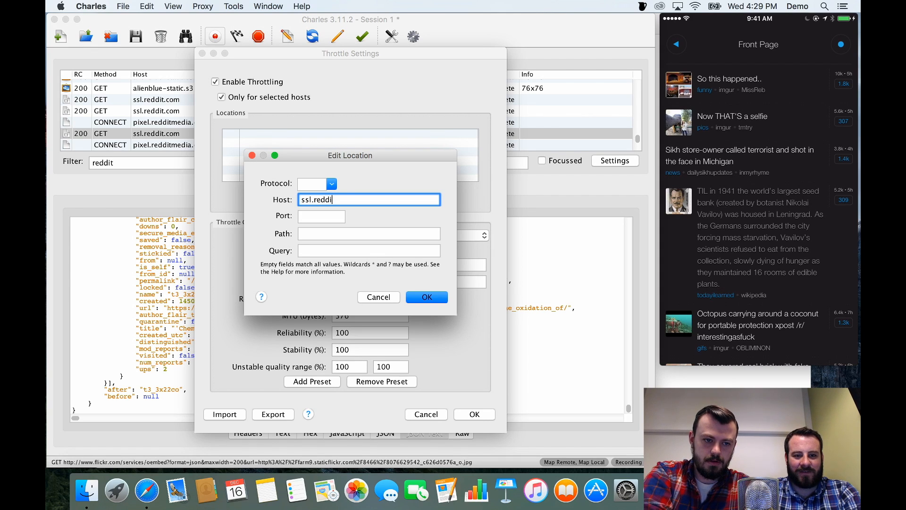
Set the new location's port and path to * and save it.
left_click(326, 216)
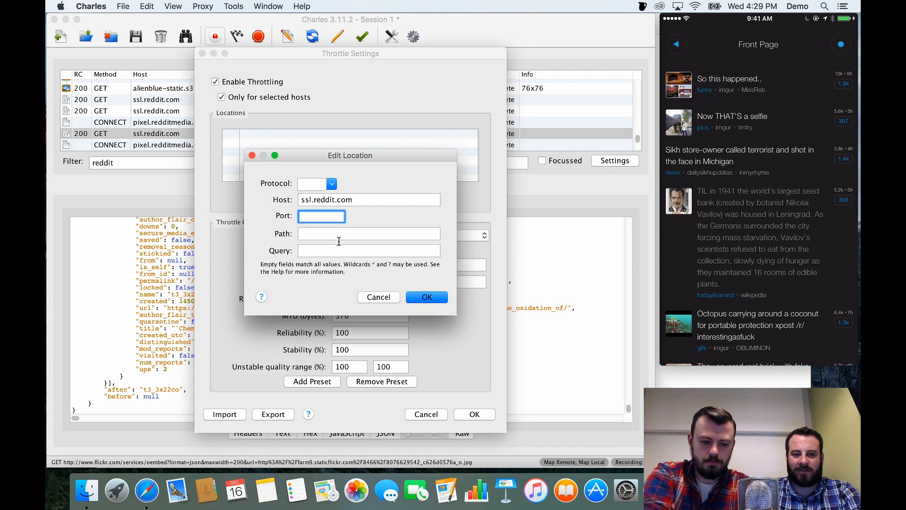
type("*")
left_click(339, 234)
type("*")
left_click(347, 251)
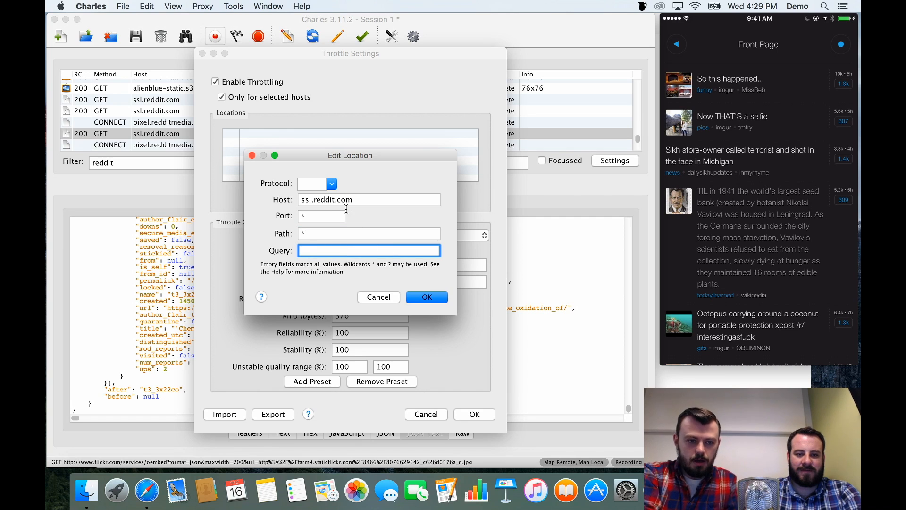
left_click(423, 297)
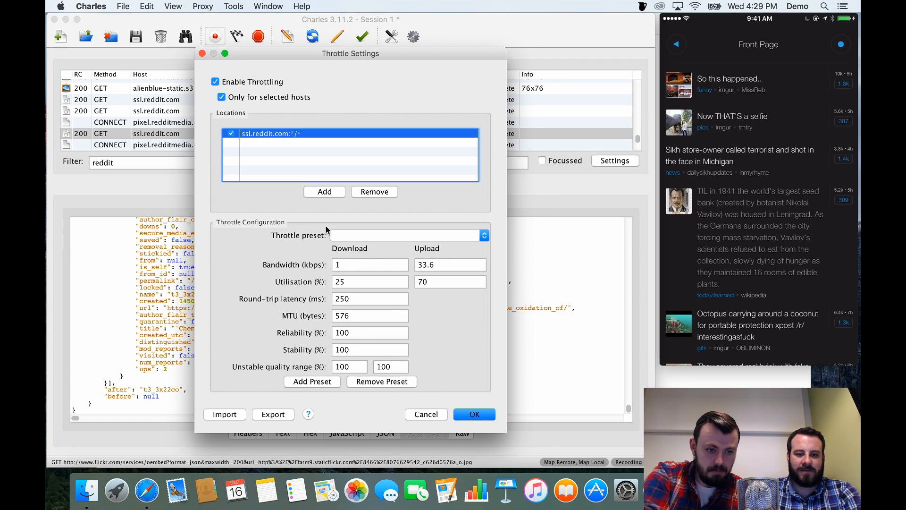
Apply the 56 kbps Modem throttle preset to the ssl.reddit.com location and save the throttle settings.
left_click(337, 235)
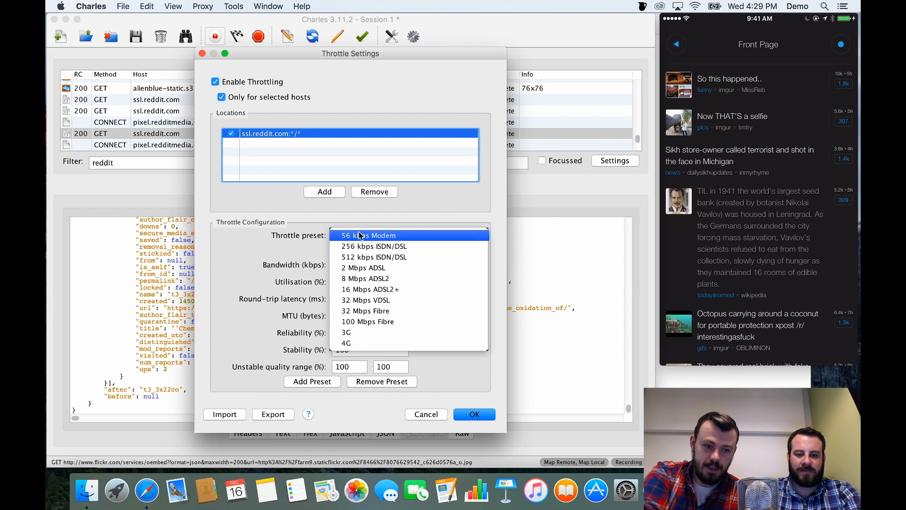
left_click(338, 235)
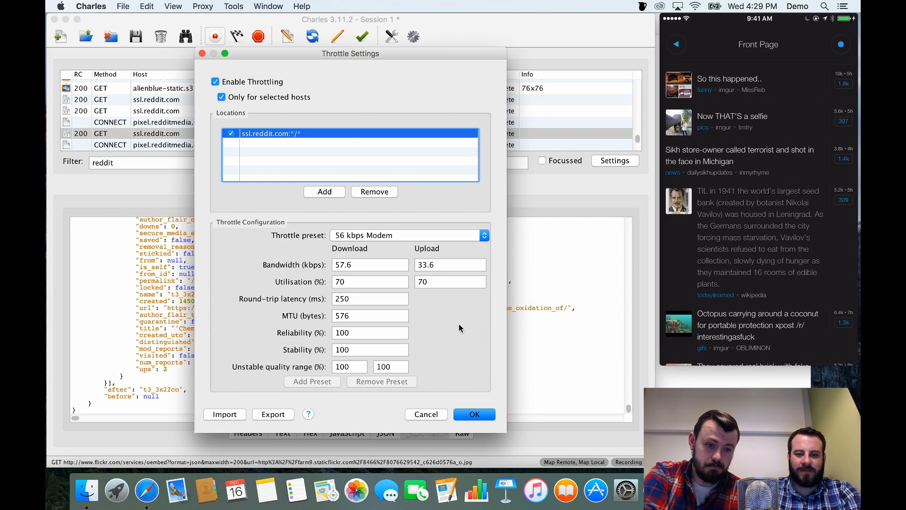
left_click(476, 412)
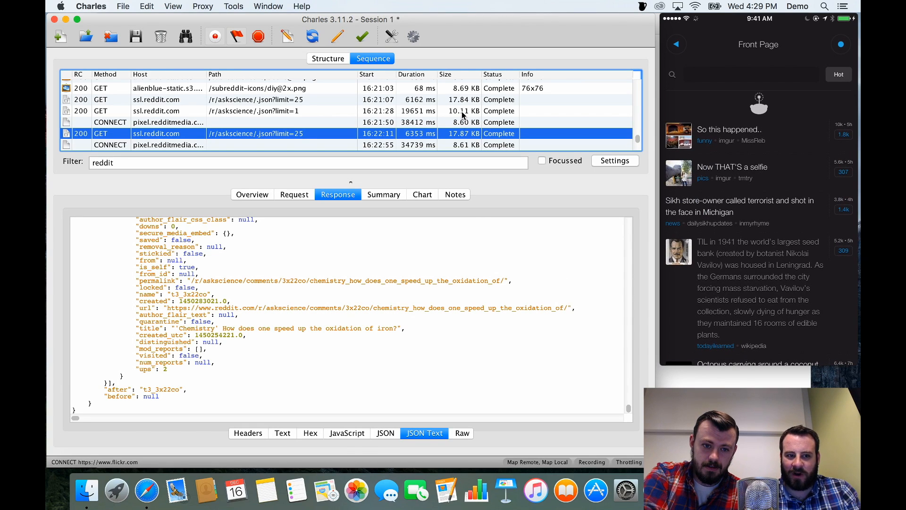
Examine the newest Reddit entries in the session sequence, including the throttled /.json?limit=25 request's duration and status.
scroll(462, 113, "down", 10)
left_click(316, 145)
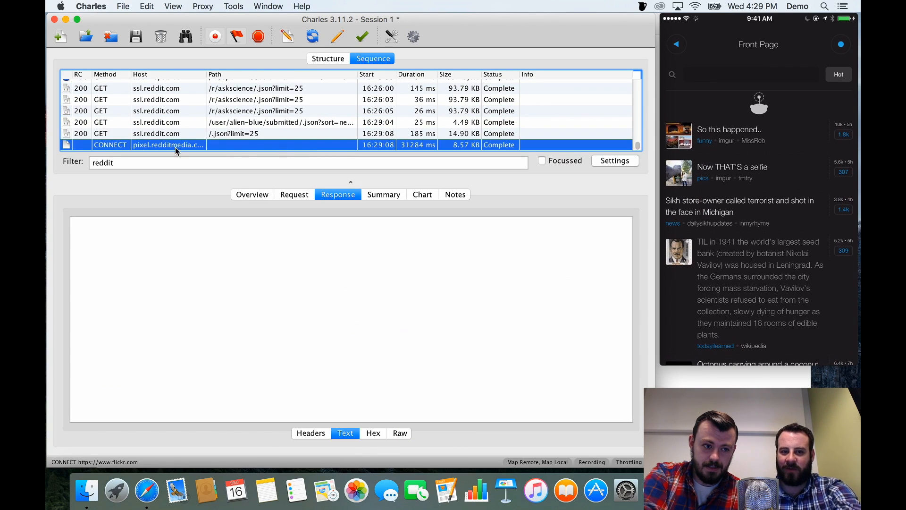
left_click(94, 148)
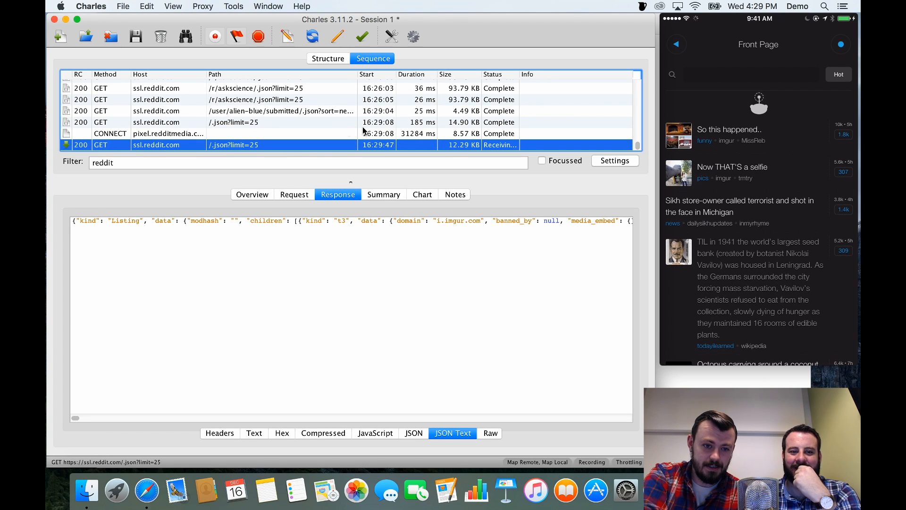
left_click(472, 148)
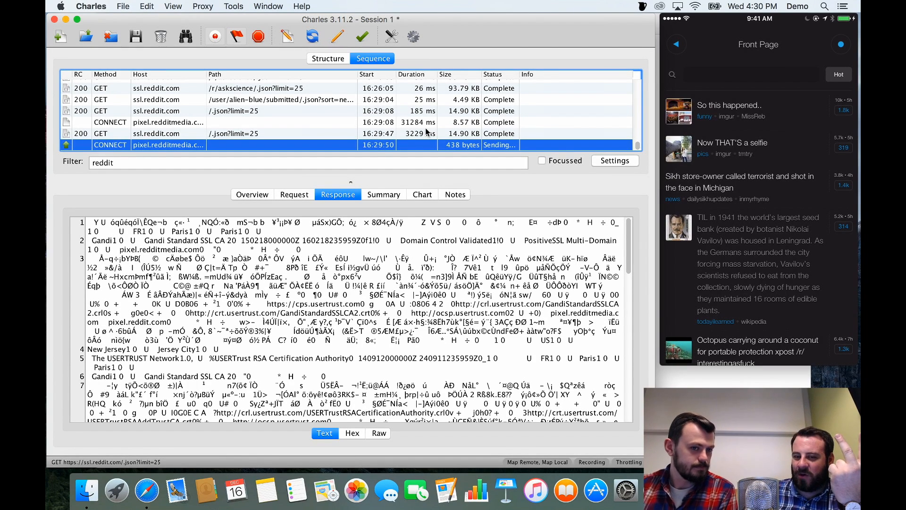
Review the throttle presets, try a custom download bandwidth of 10 kbps, and discard the changes.
left_click(194, 5)
left_click(232, 69)
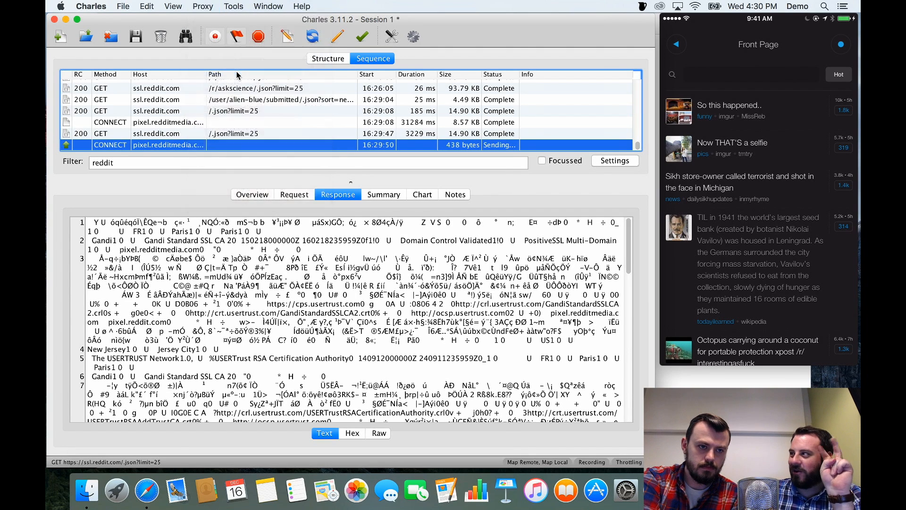
left_click(391, 240)
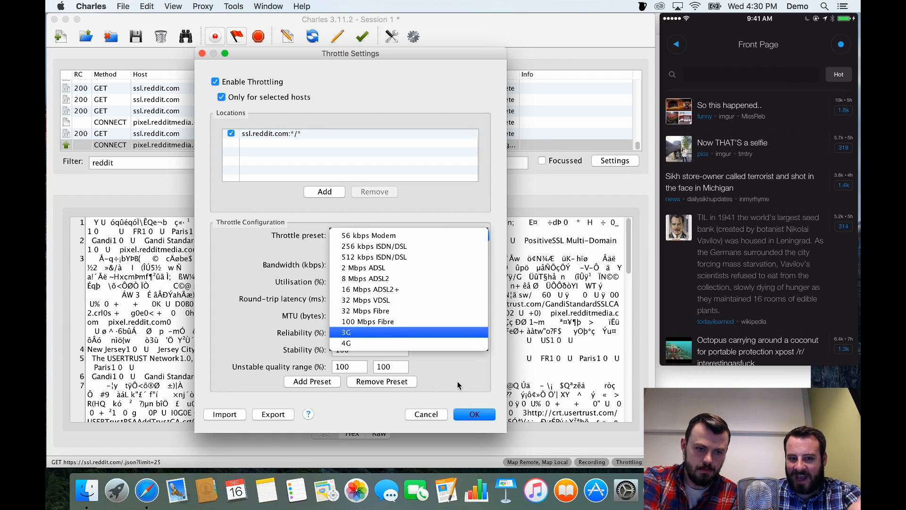
left_click(423, 422)
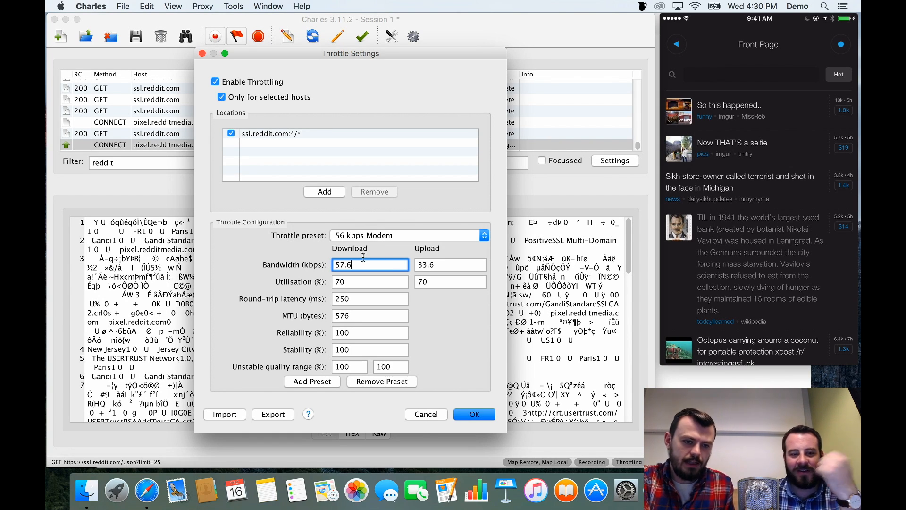
left_click_drag(361, 260, 302, 252)
type("10")
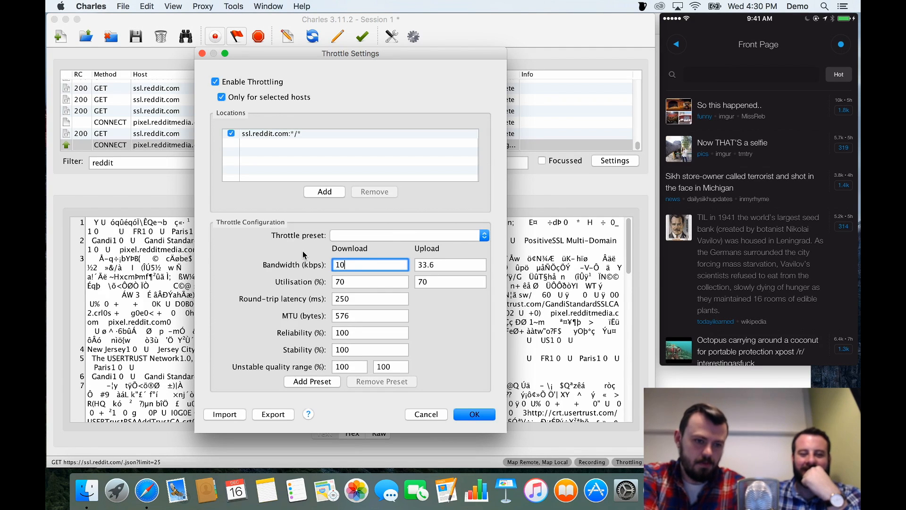
key("Tab")
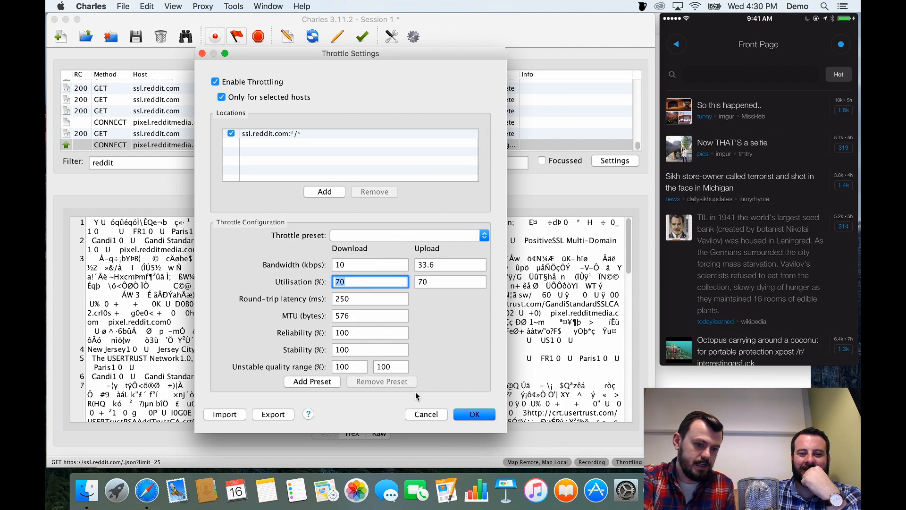
left_click(438, 418)
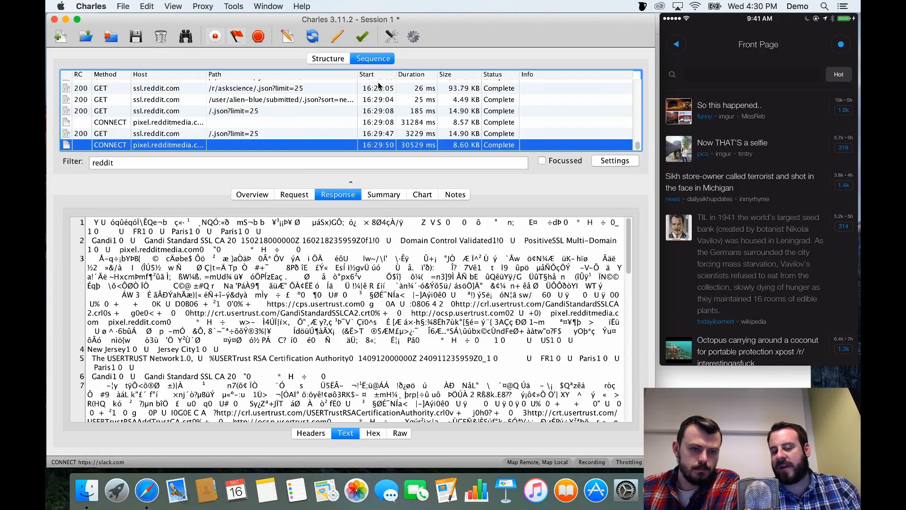
Publish the latest completed ssl.reddit.com /.json?limit=25 transaction as a Gist.
left_click(254, 134)
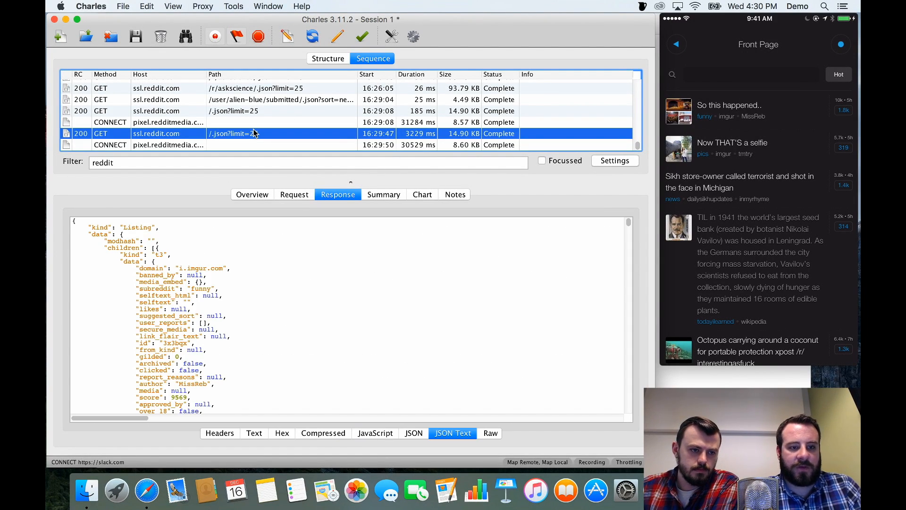
right_click(289, 135)
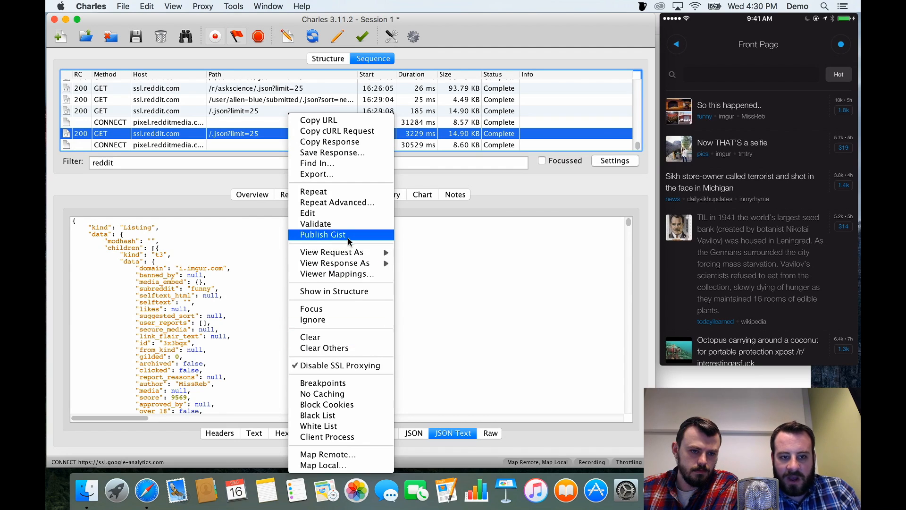
left_click(324, 234)
left_click(438, 289)
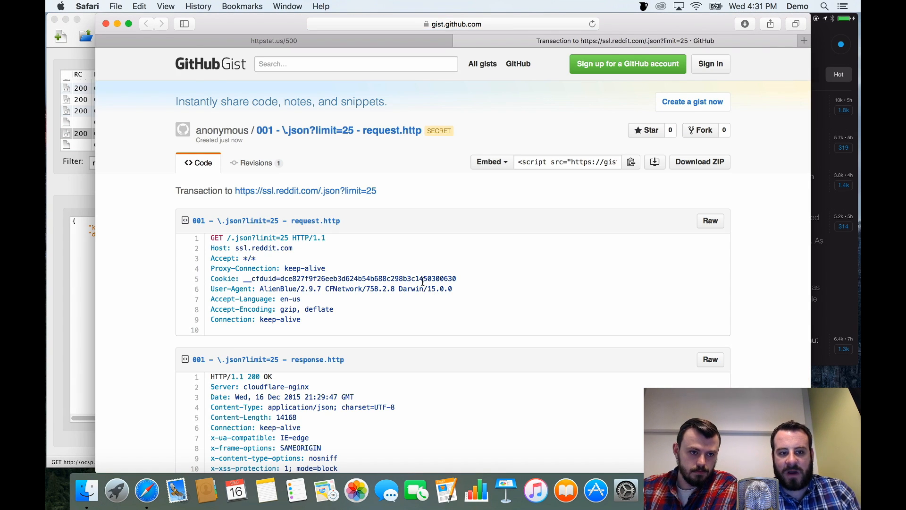
Examine the request.http and response.http headers in the published Gist.
left_click_drag(321, 323, 196, 240)
scroll(196, 235, "down", 5)
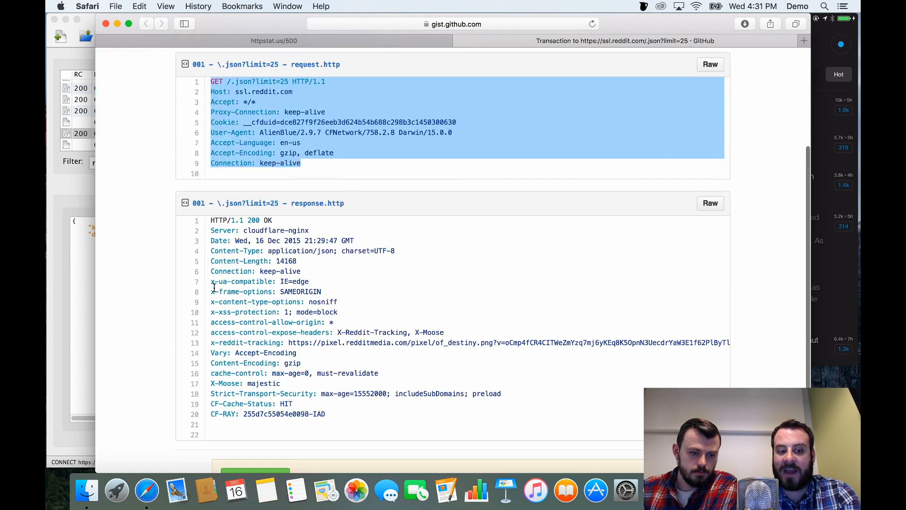
left_click_drag(339, 427, 206, 221)
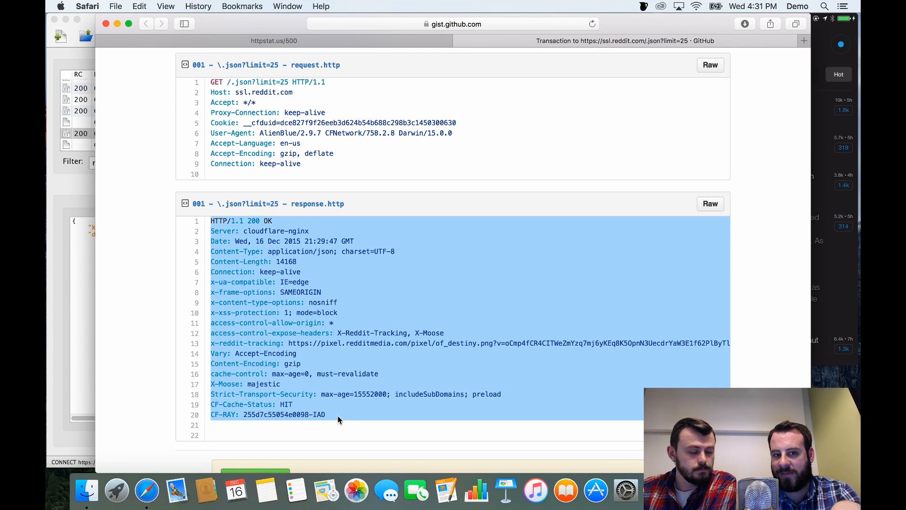
left_click_drag(362, 154, 244, 81)
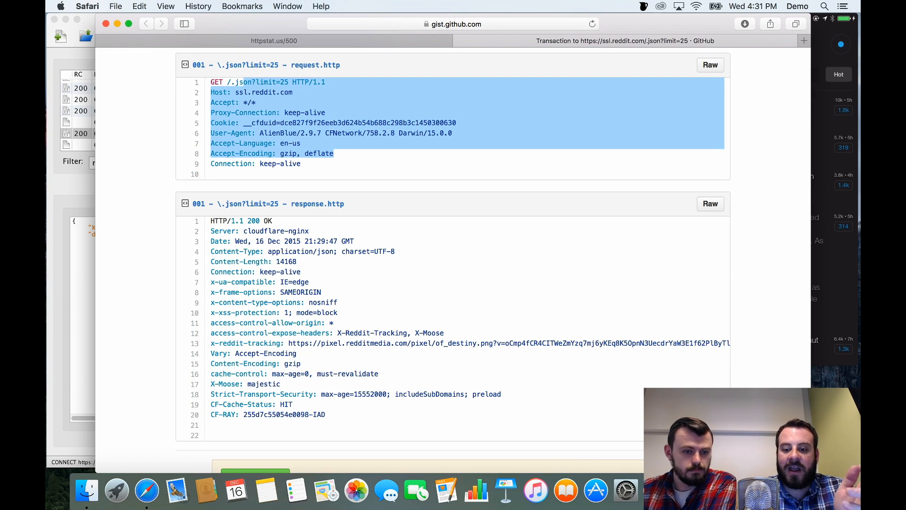
Switch back to Charles and copy the selected /.json?limit=25 request as a cURL request.
key("super+Tab")
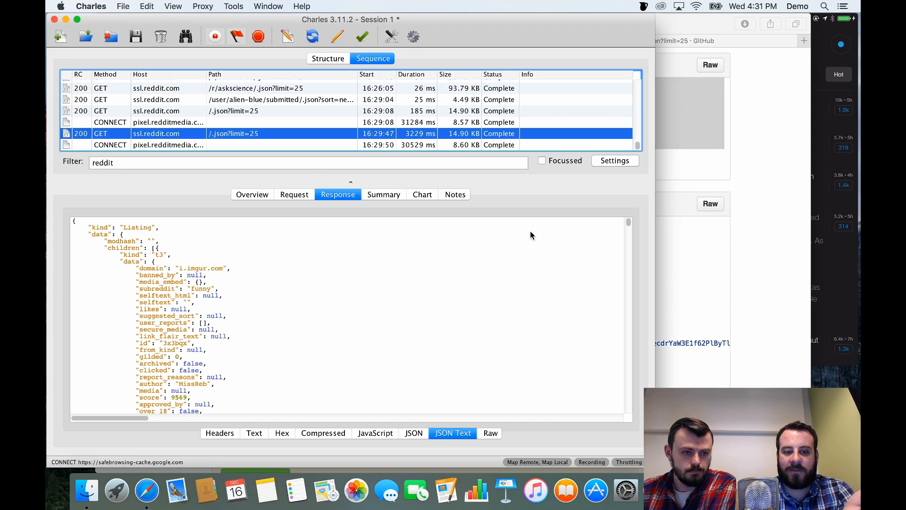
right_click(266, 134)
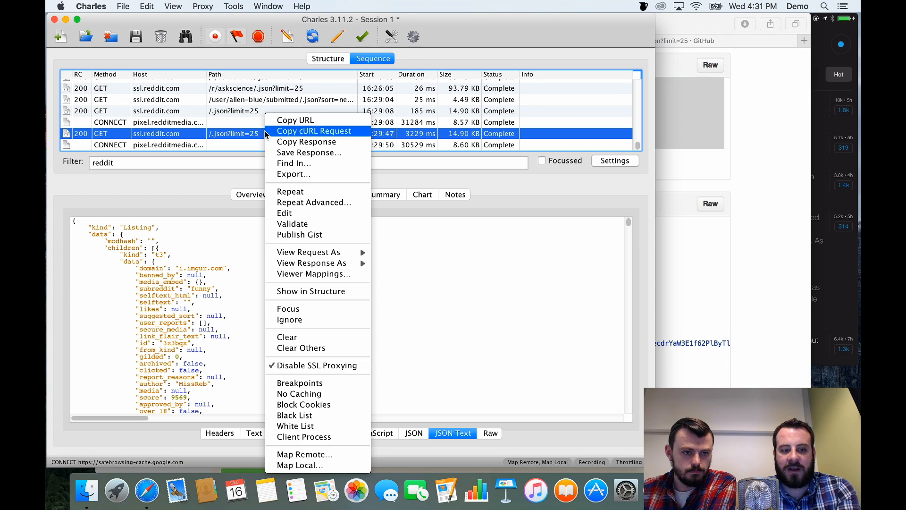
left_click(320, 135)
Open Terminal, enlarge its text, and run the copied cURL command for the Reddit request.
key("super+space")
type("term")
key("Return")
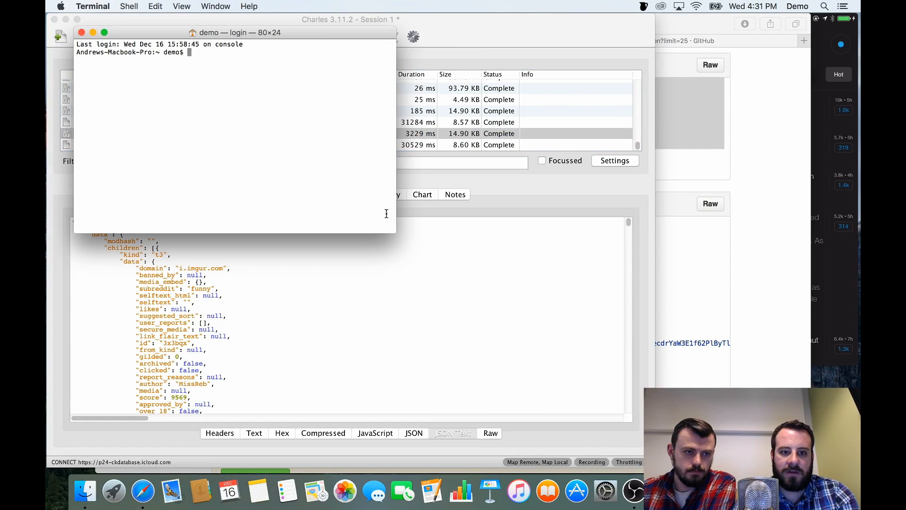
key("super+plus")
key("super+plus")
key("super+plus")
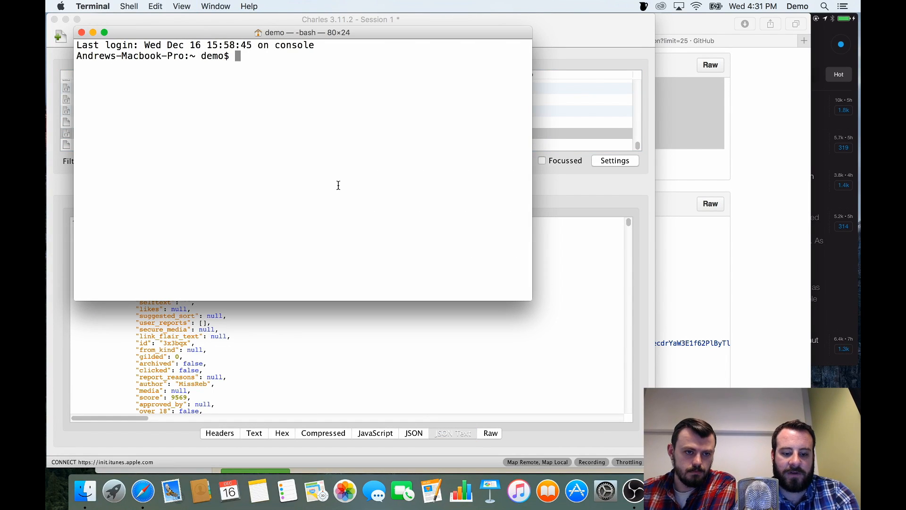
key("super+v")
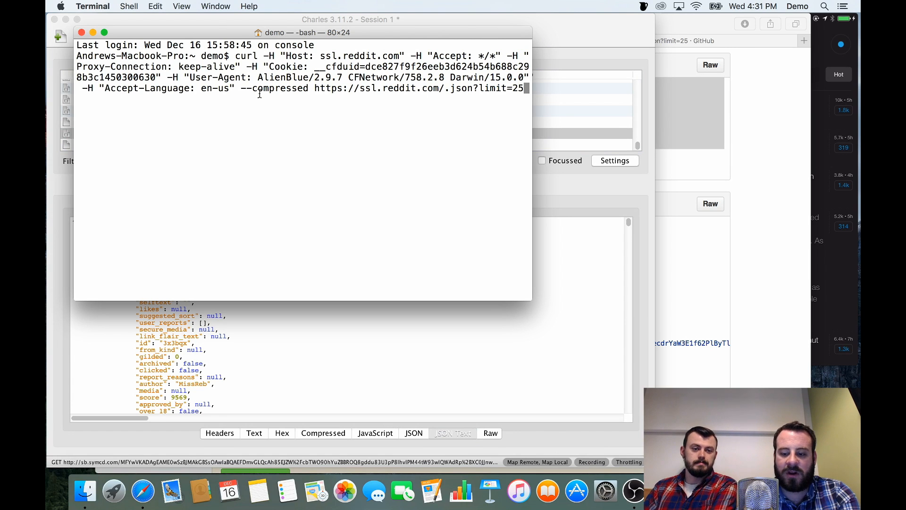
key("Return")
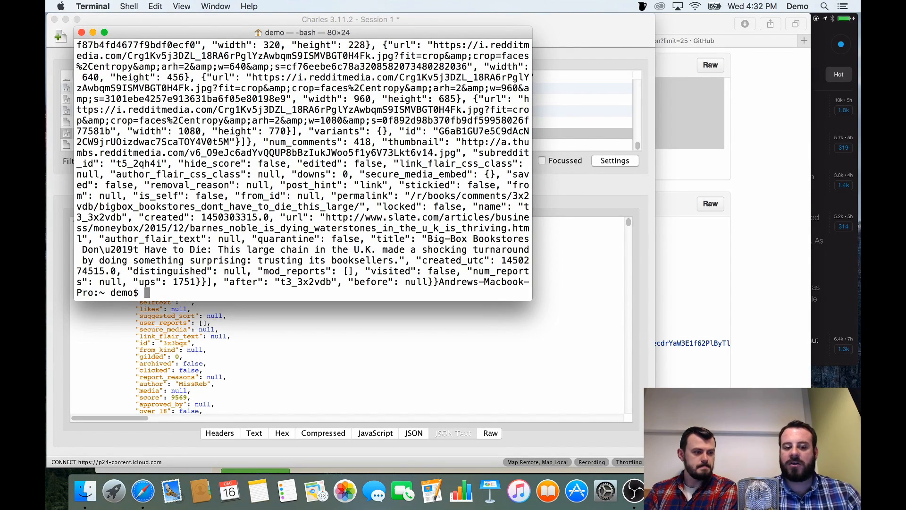
Switch to Safari, open charlesproxy.com, and look through the home page's recent developments and features.
left_click(142, 491)
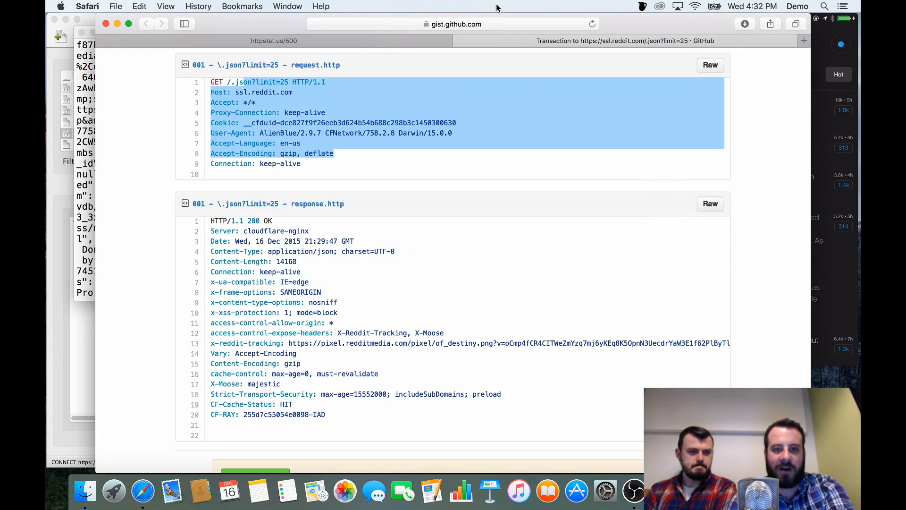
left_click(496, 24)
type("charlesproxy.com")
key("Return")
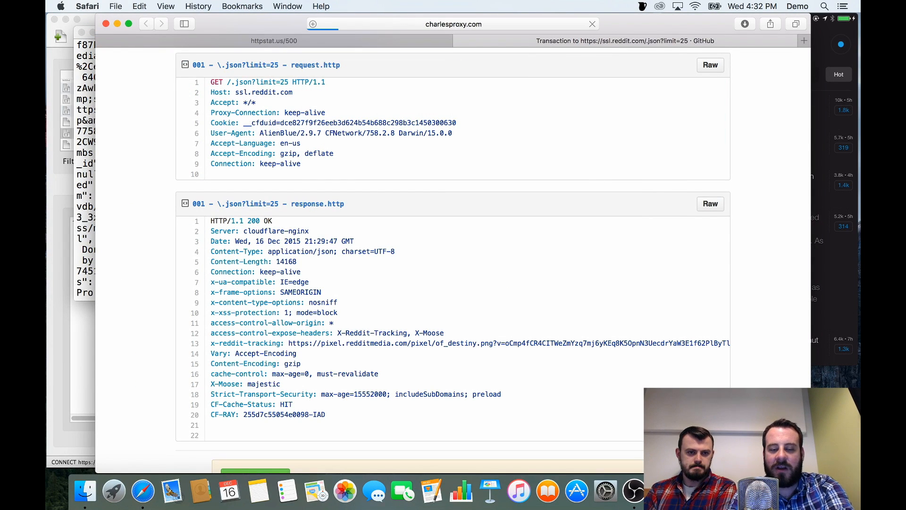
scroll(597, 243, "down", 5)
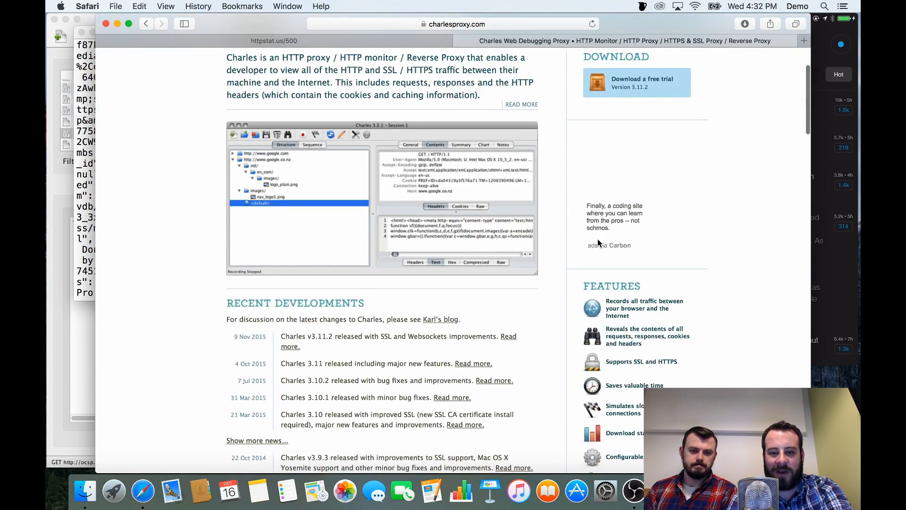
scroll(598, 239, "down", 5)
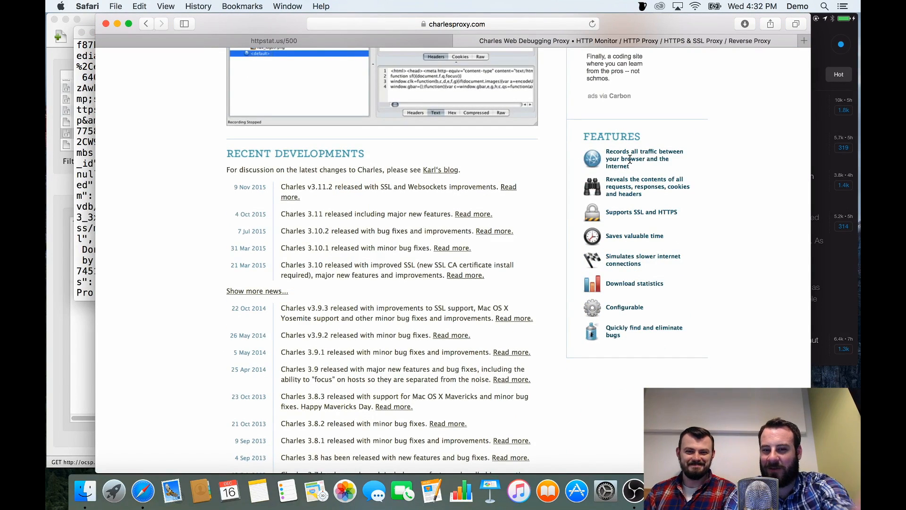